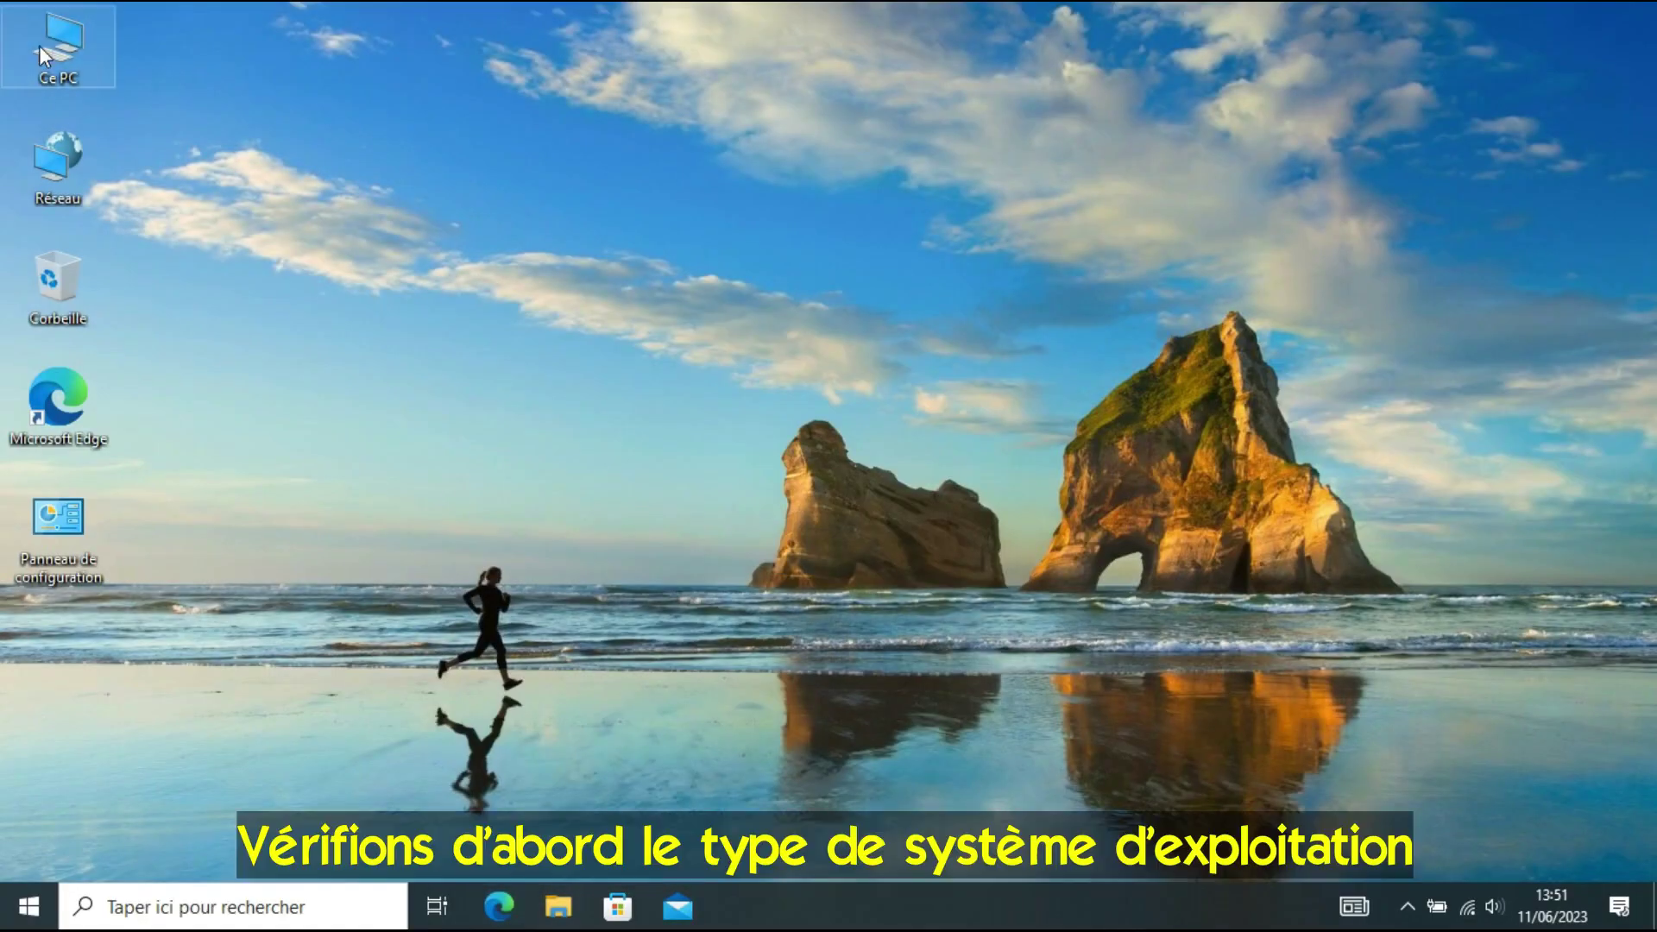
Check the PC's operating system type and Windows edition in its properties, and close the settings window
right_click(65, 49)
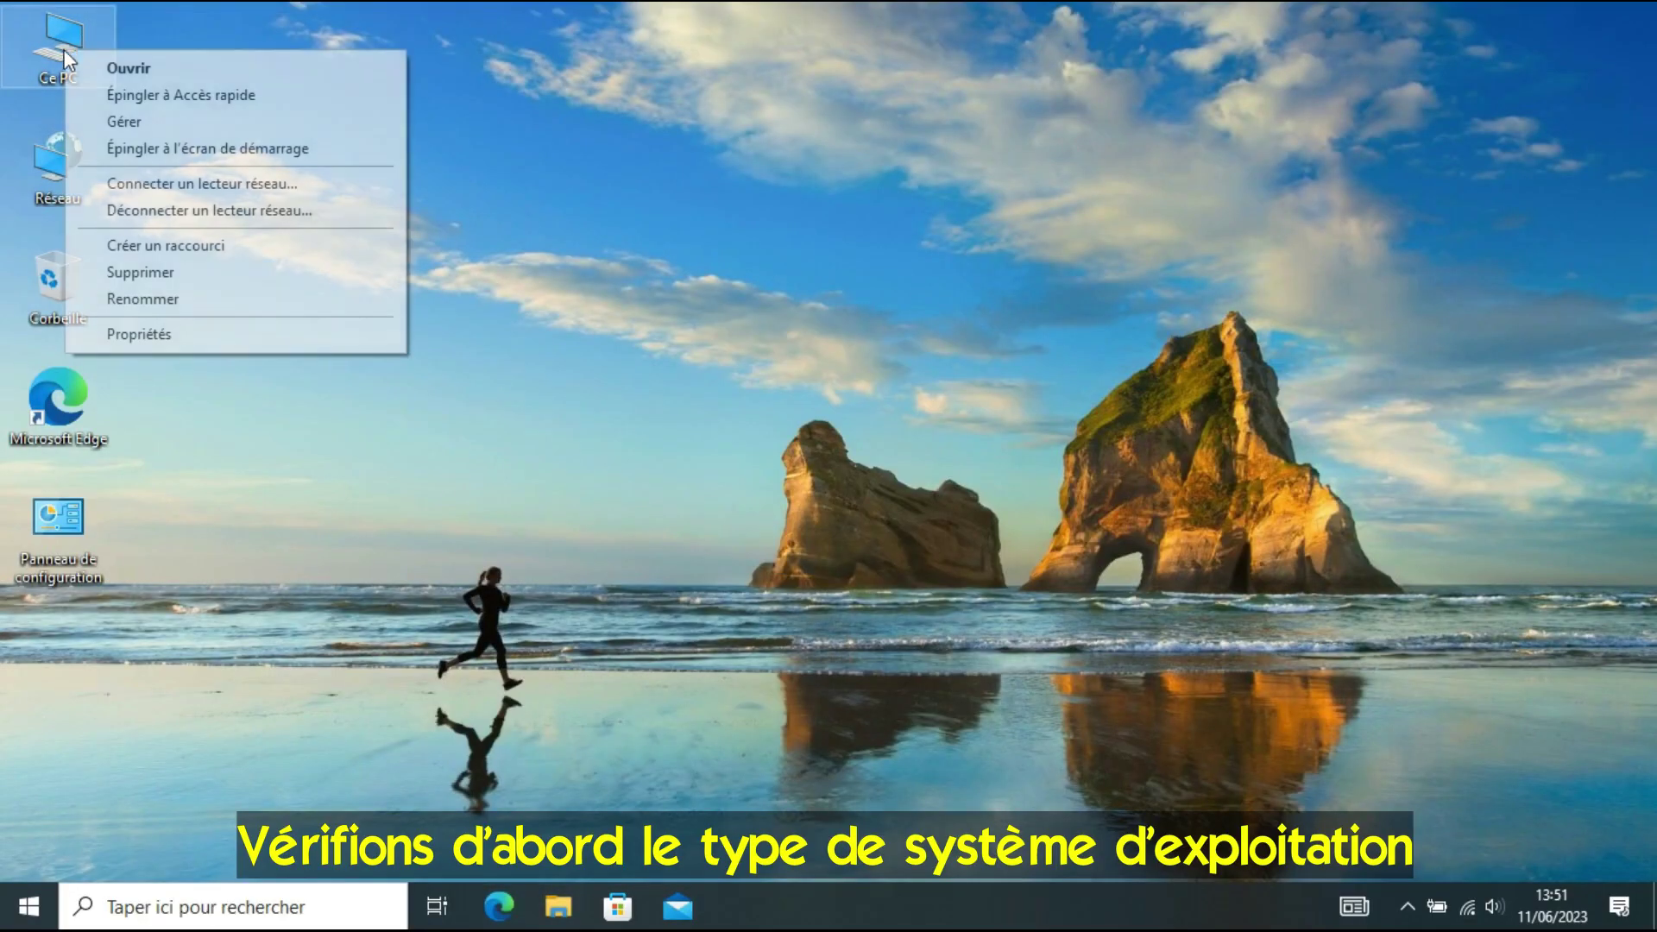
click(138, 335)
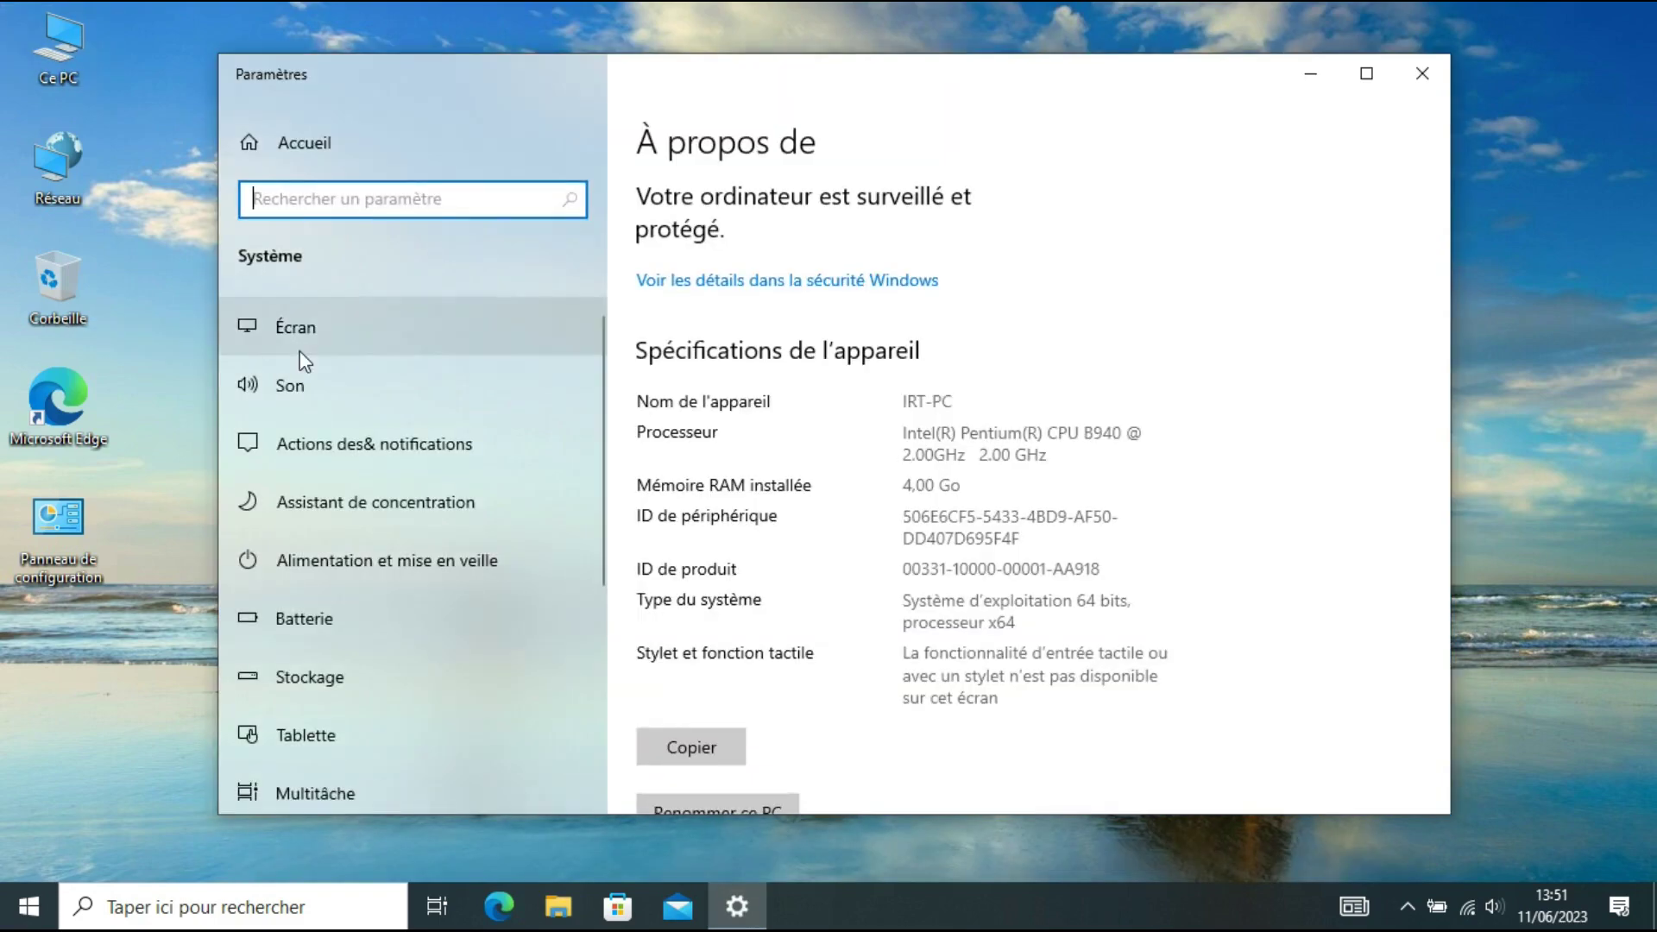
drag(906, 605, 1133, 604)
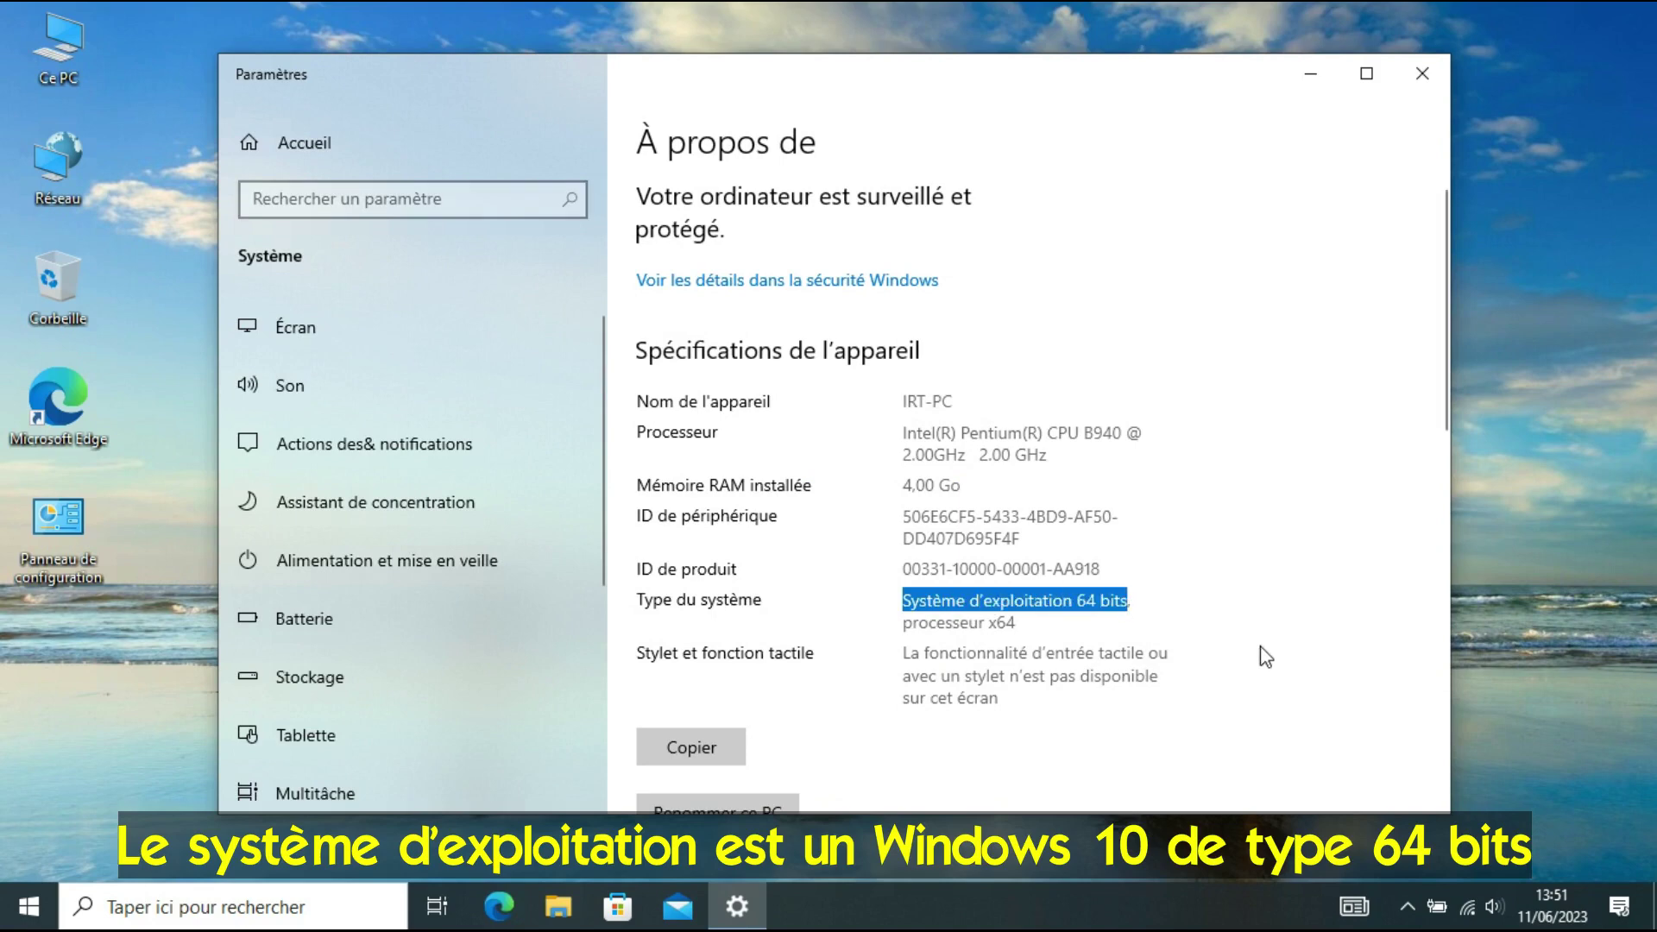
scroll(1240, 572, down, 4)
drag(905, 594, 1105, 594)
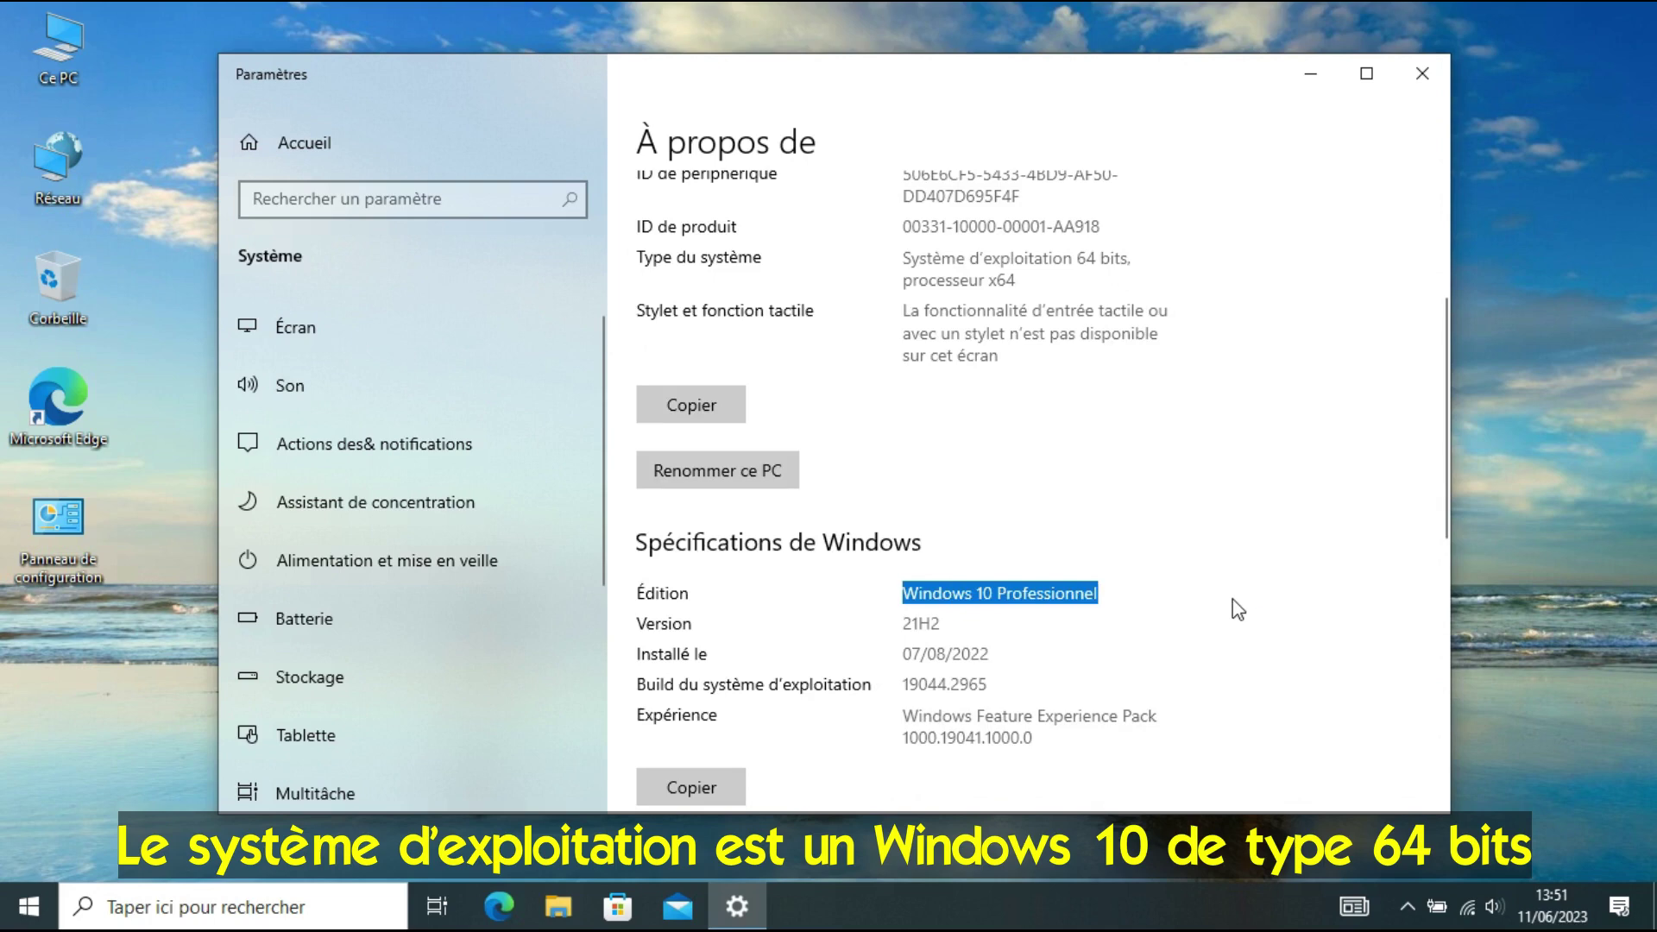
click(1209, 523)
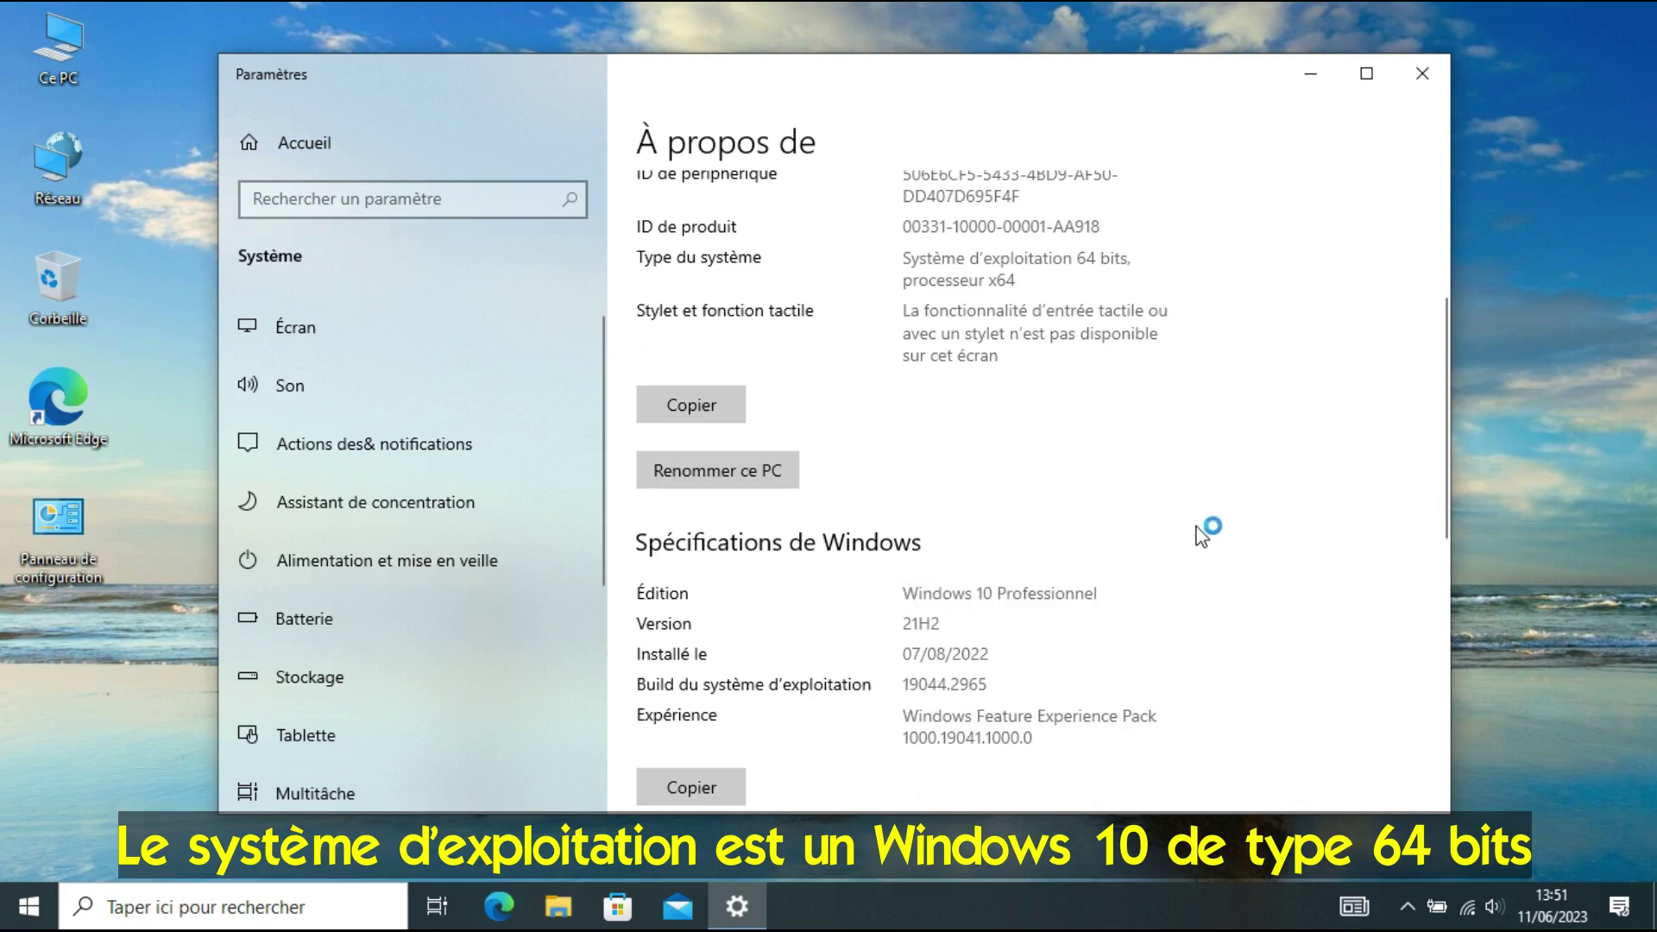
click(1424, 76)
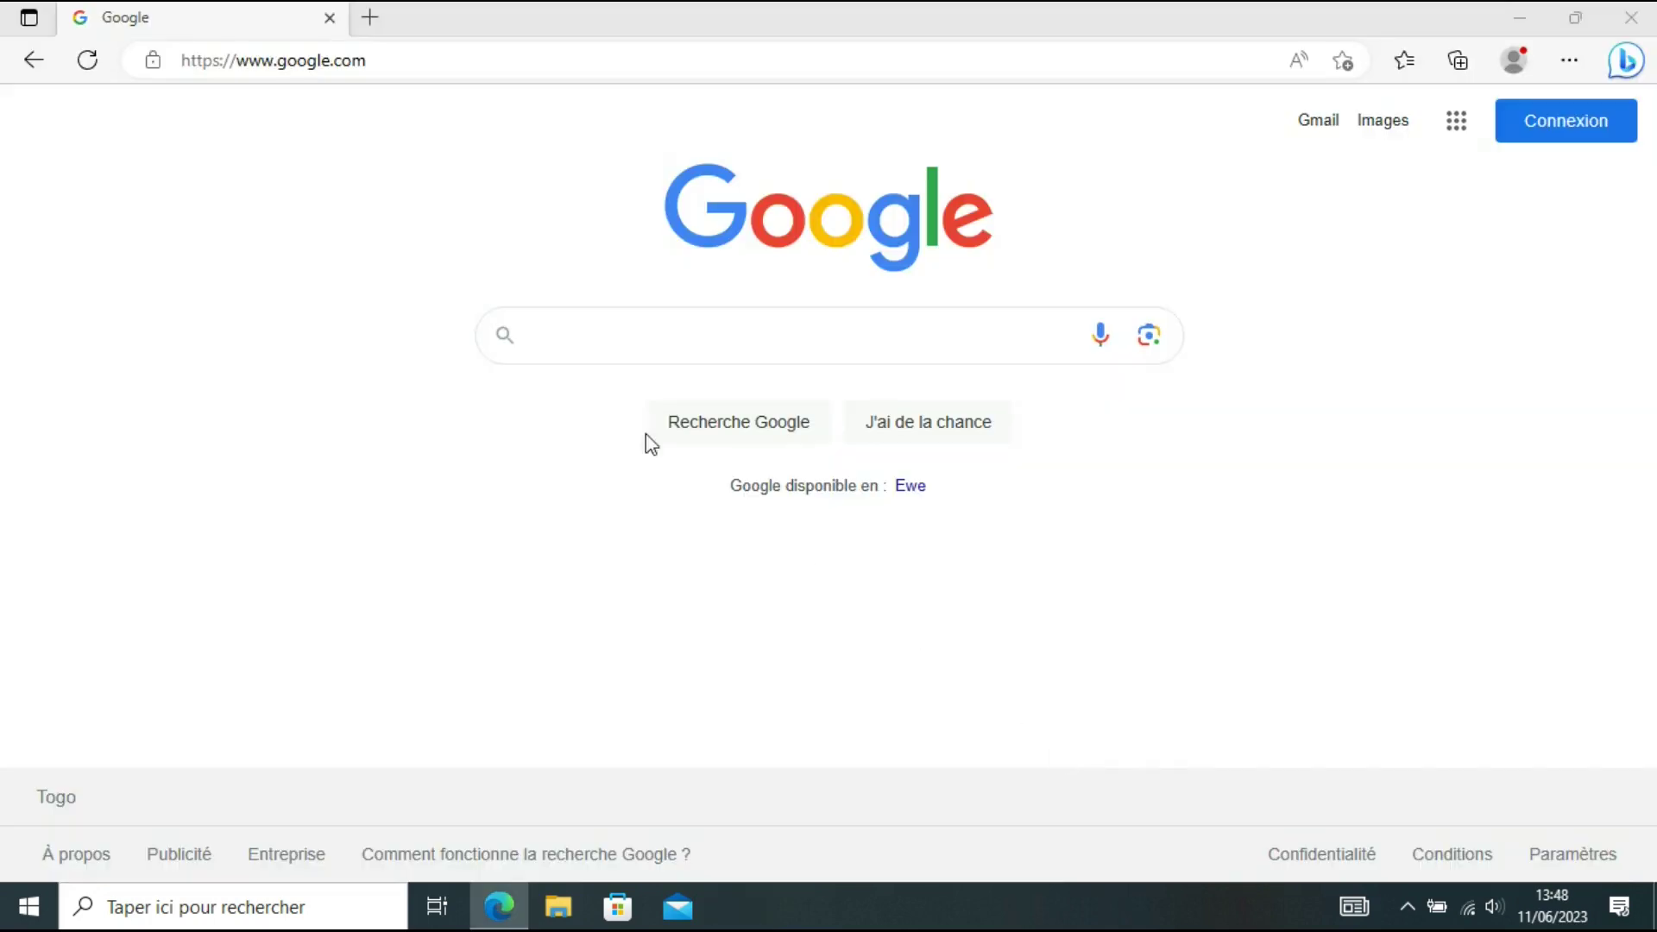
Search Google for "sharp global pilotes" and open Sharp Global's product downloads page from the results
click(558, 328)
text(sharp)
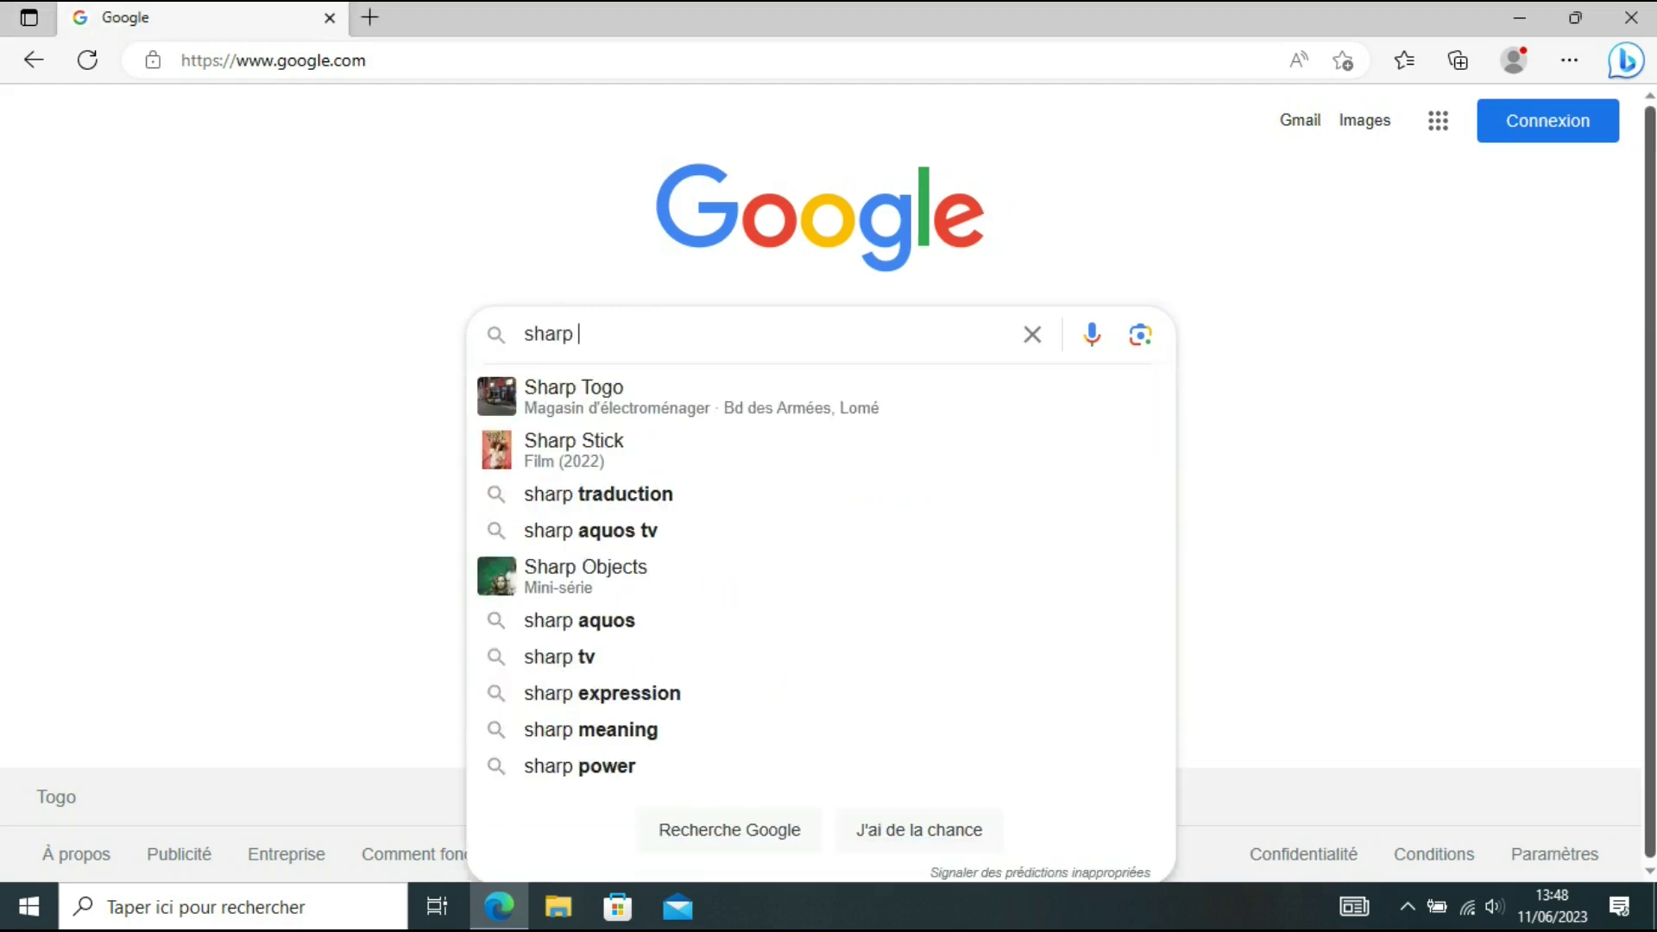
text( global pilotes)
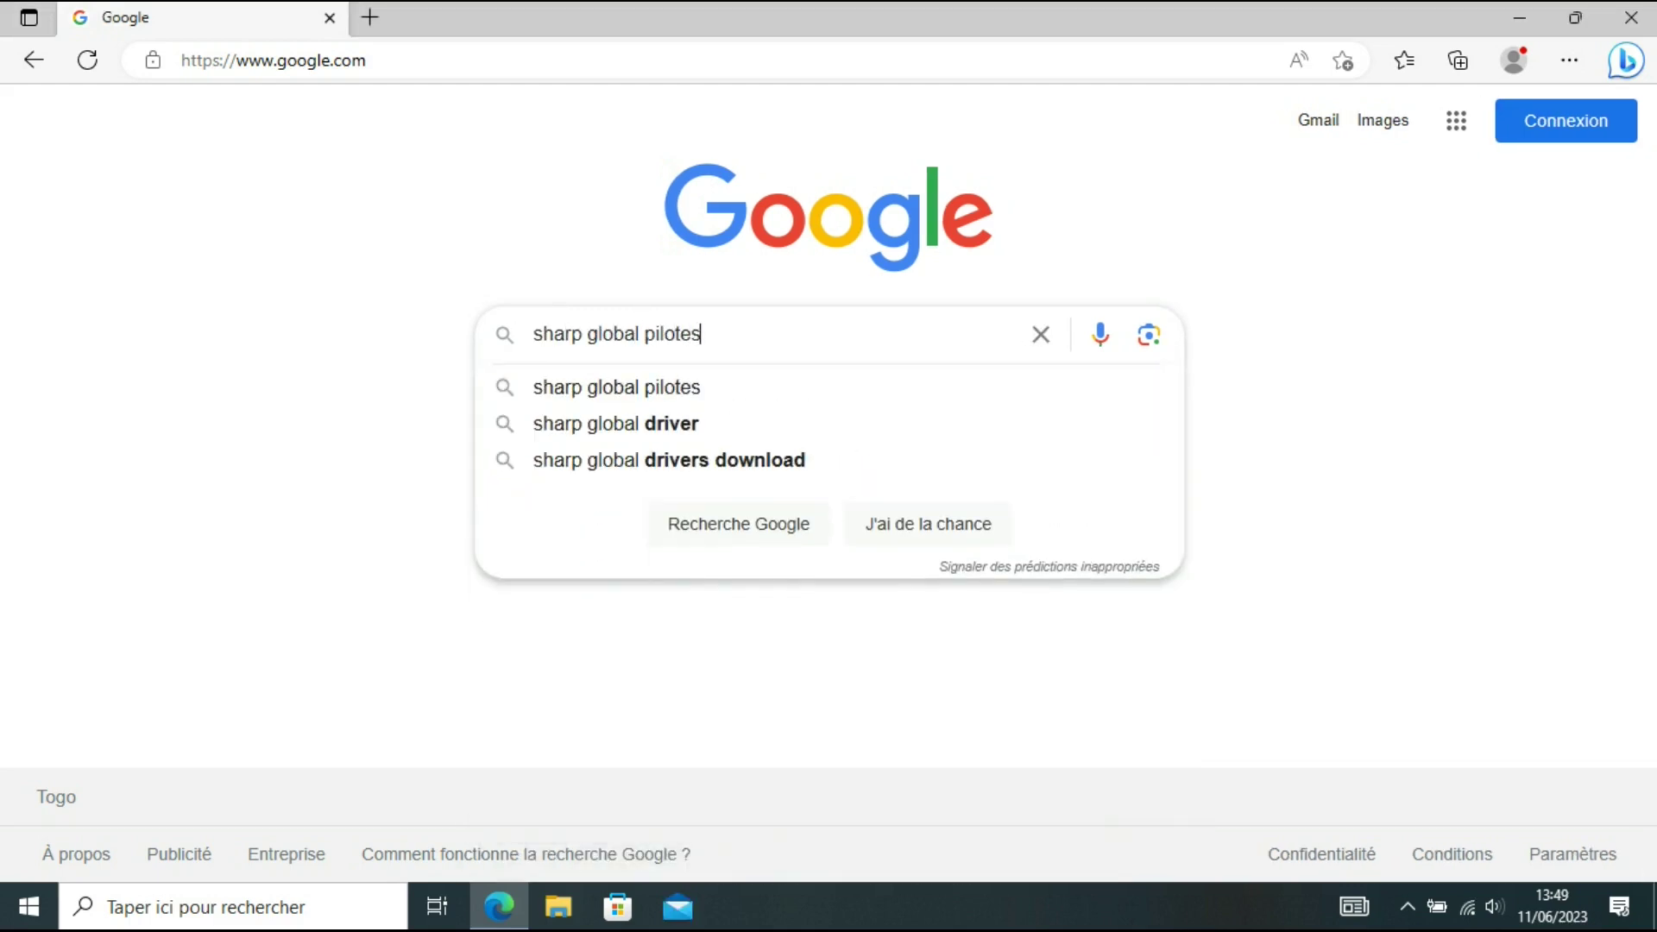
key(Return)
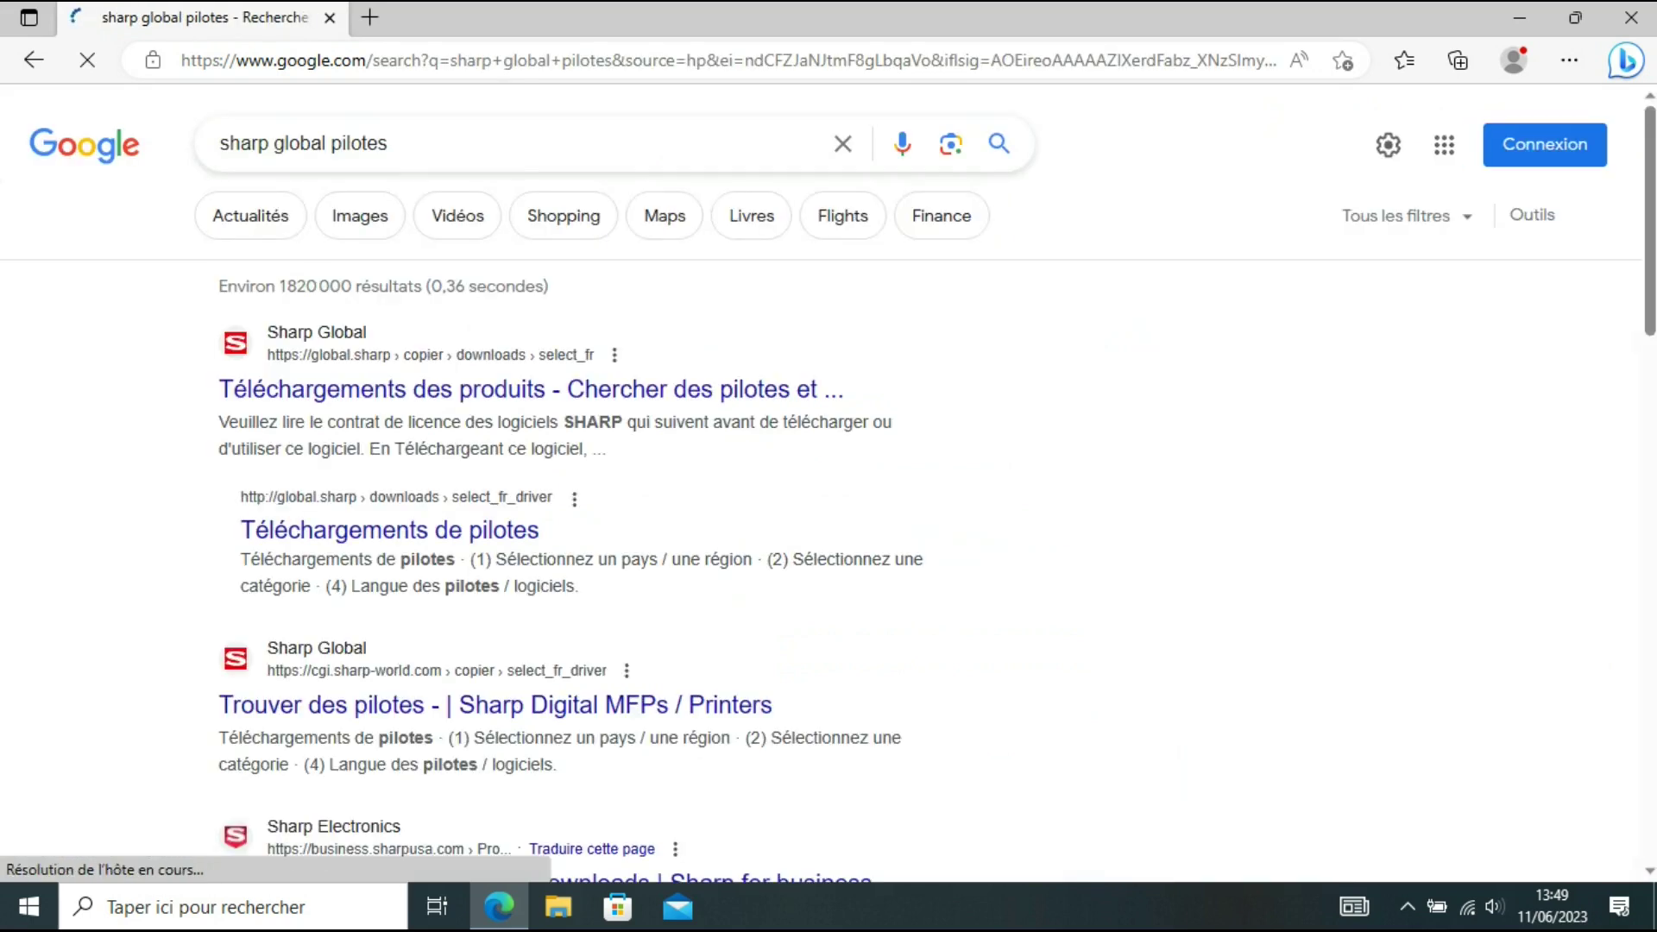
click(387, 394)
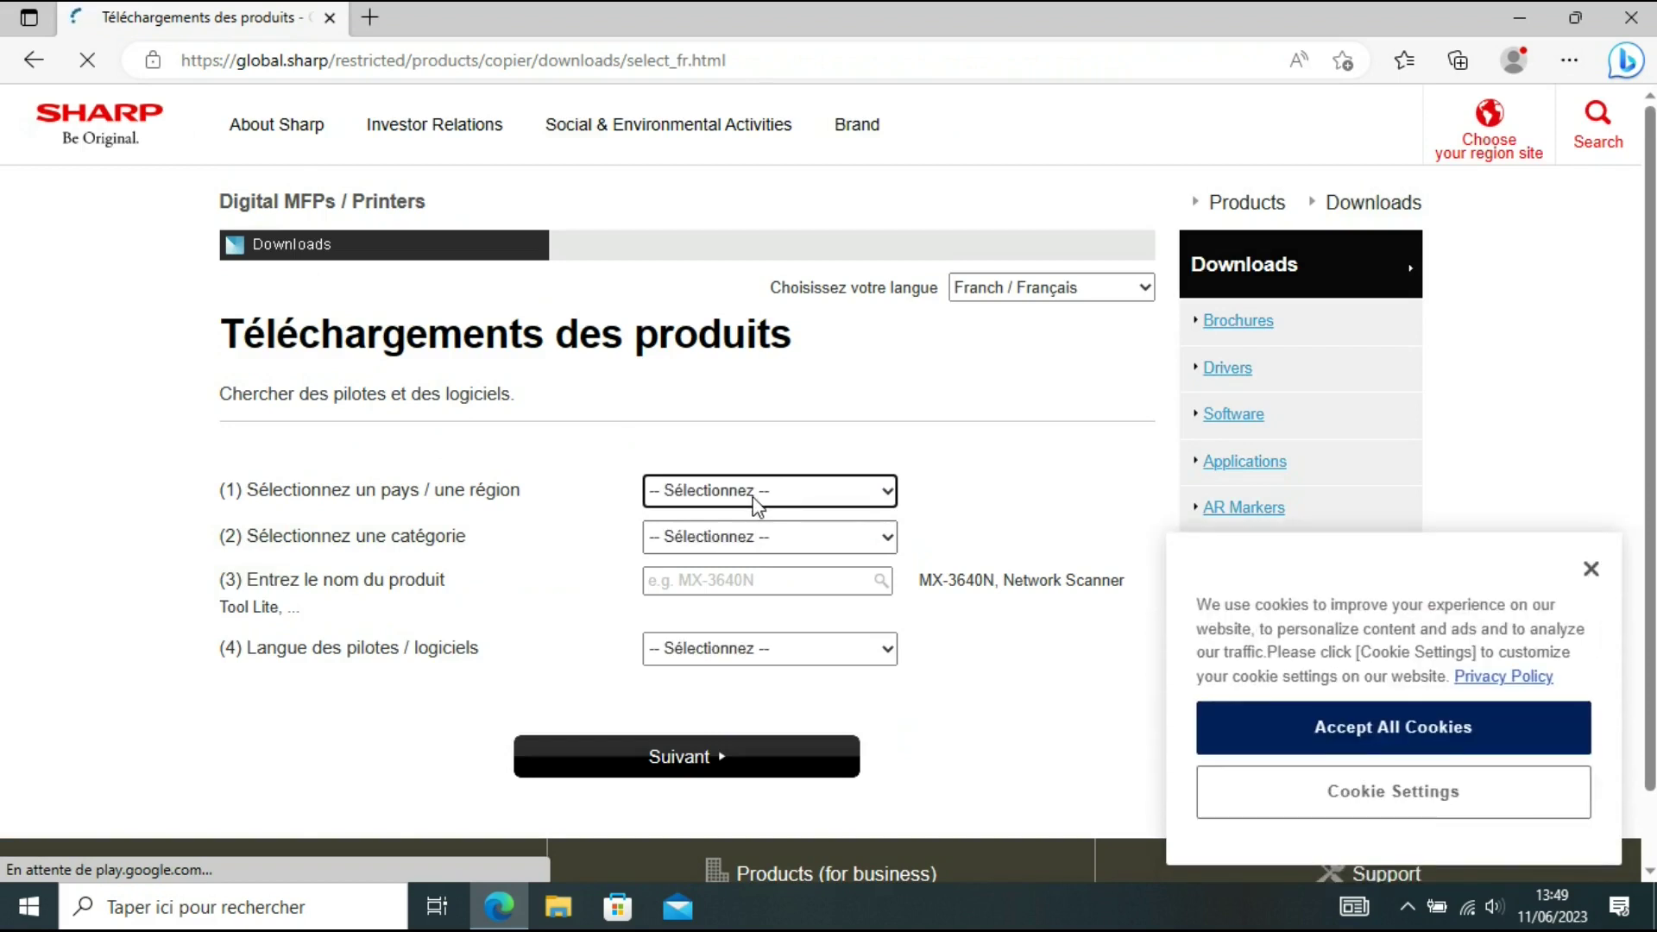
Set the download search to region Moyen-Orient & Afrique and category Pilotes pour modèles N/B
click(787, 495)
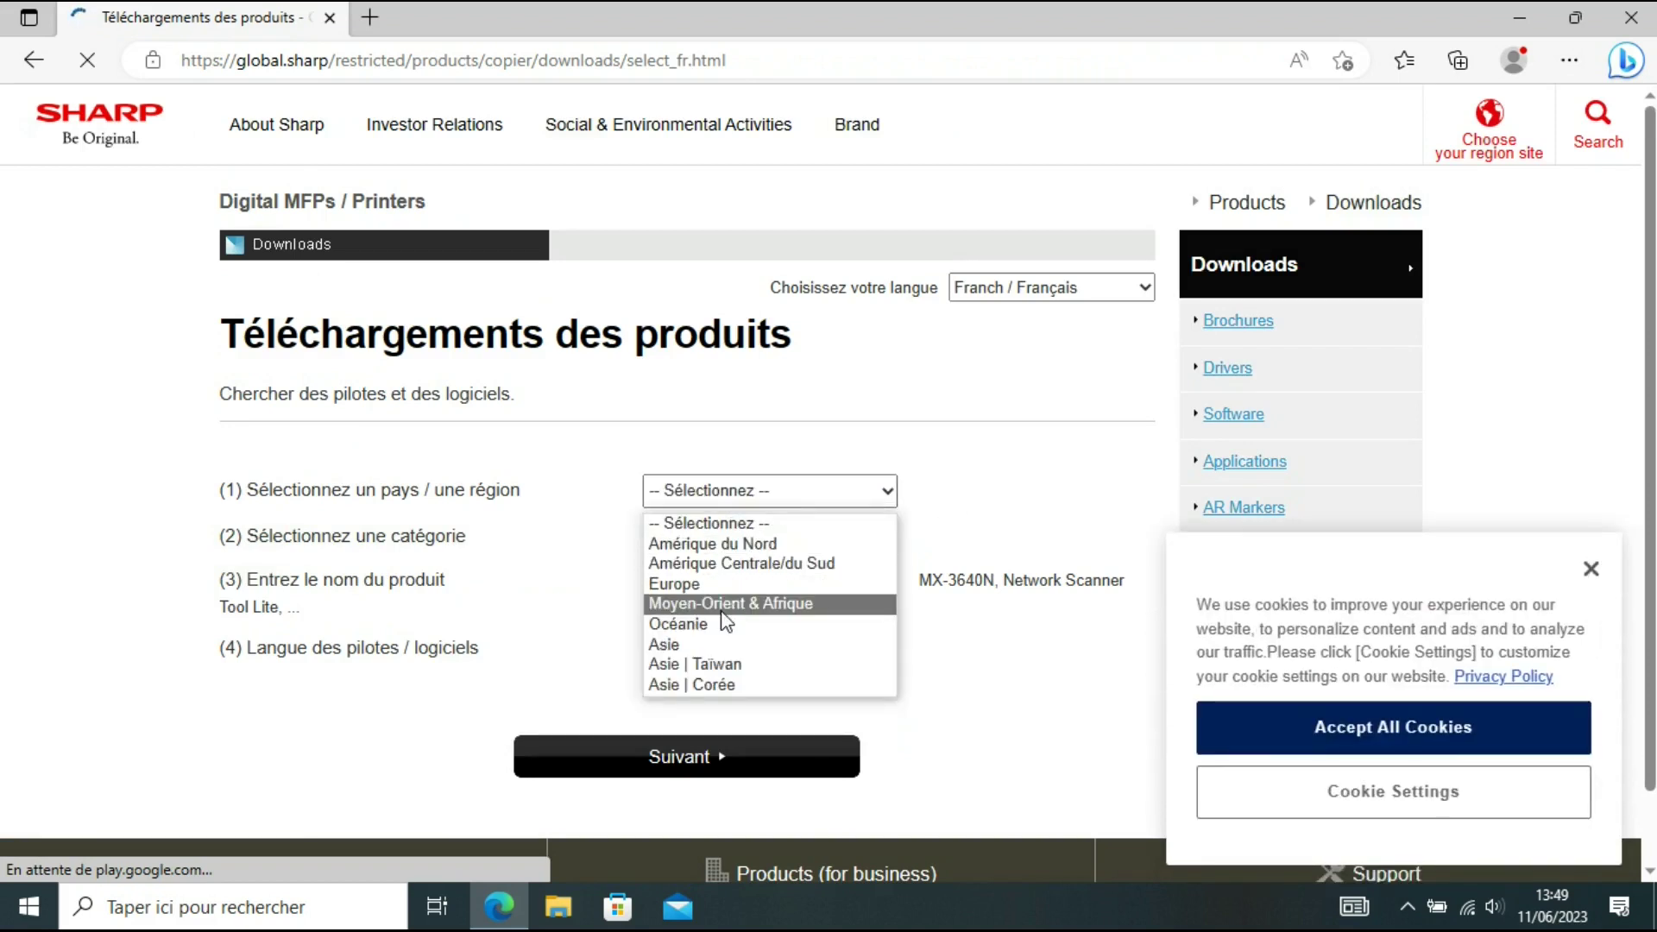
click(759, 604)
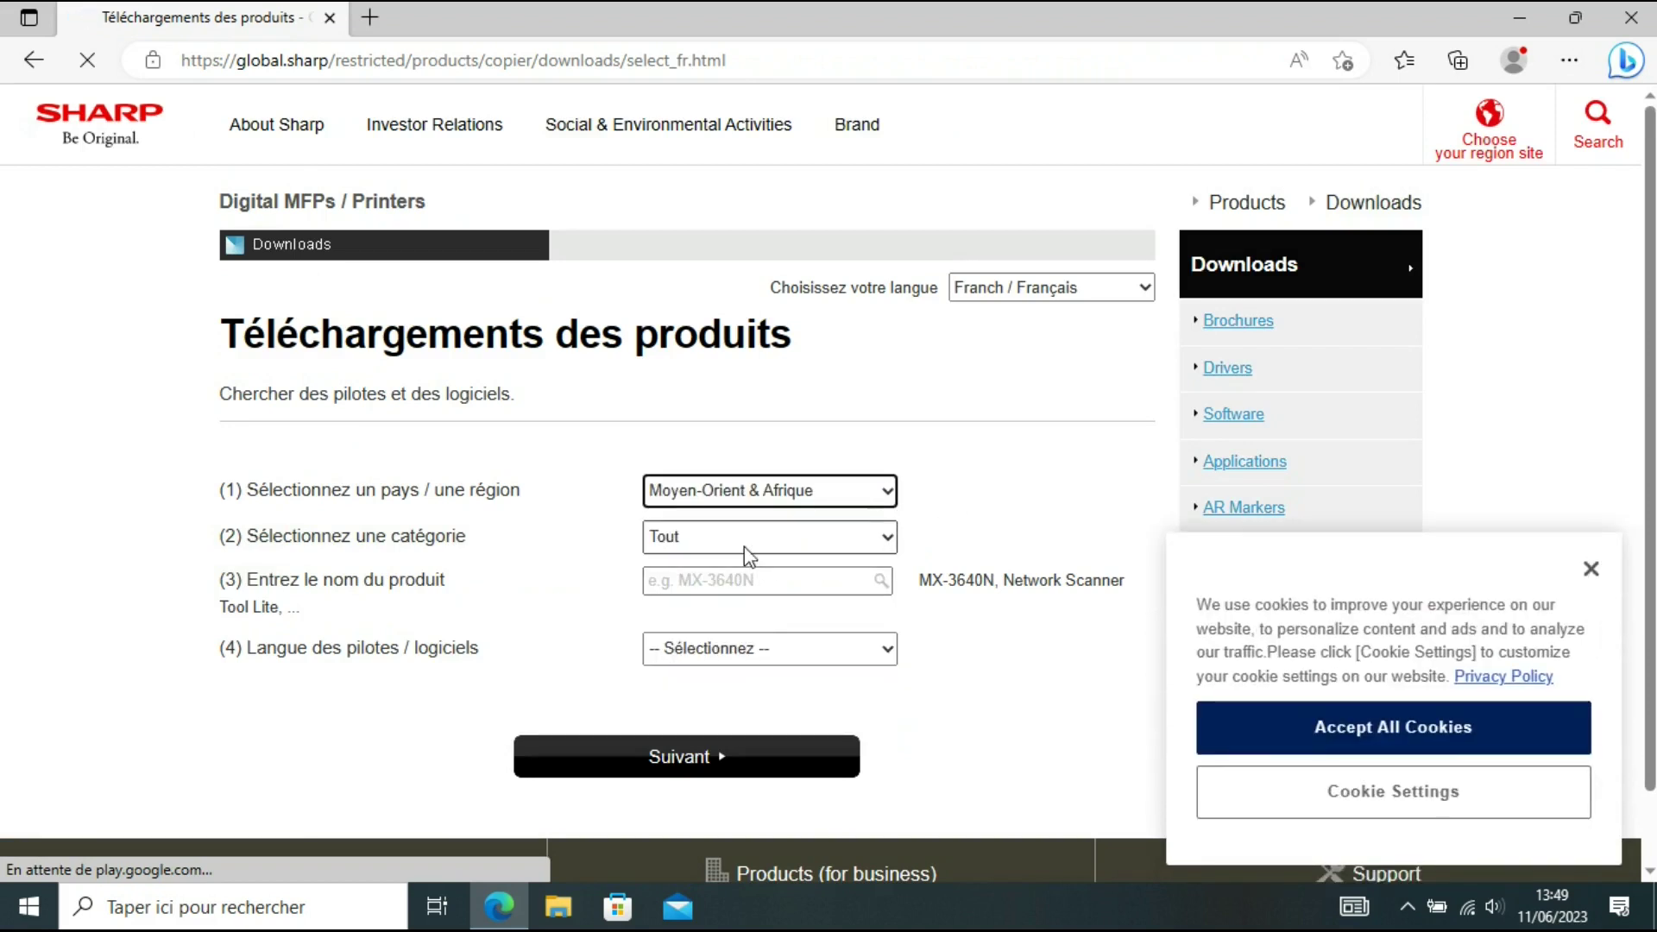
click(664, 536)
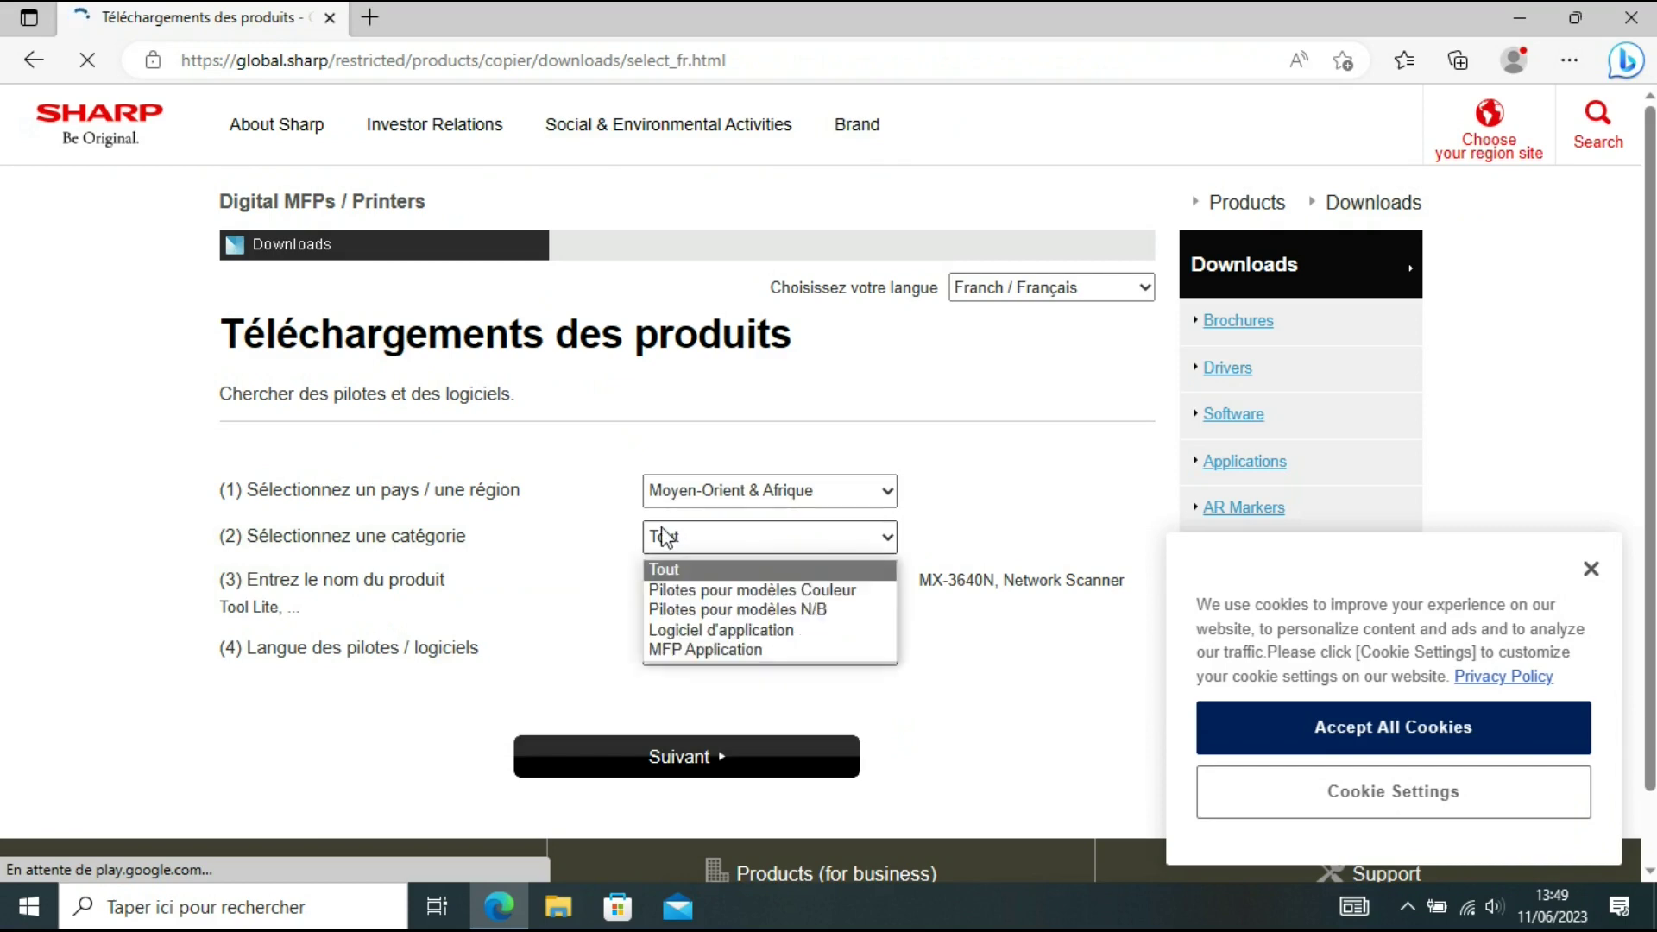
click(771, 612)
Choose product AR-6020N and driver language Français, and submit the driver search form
click(730, 584)
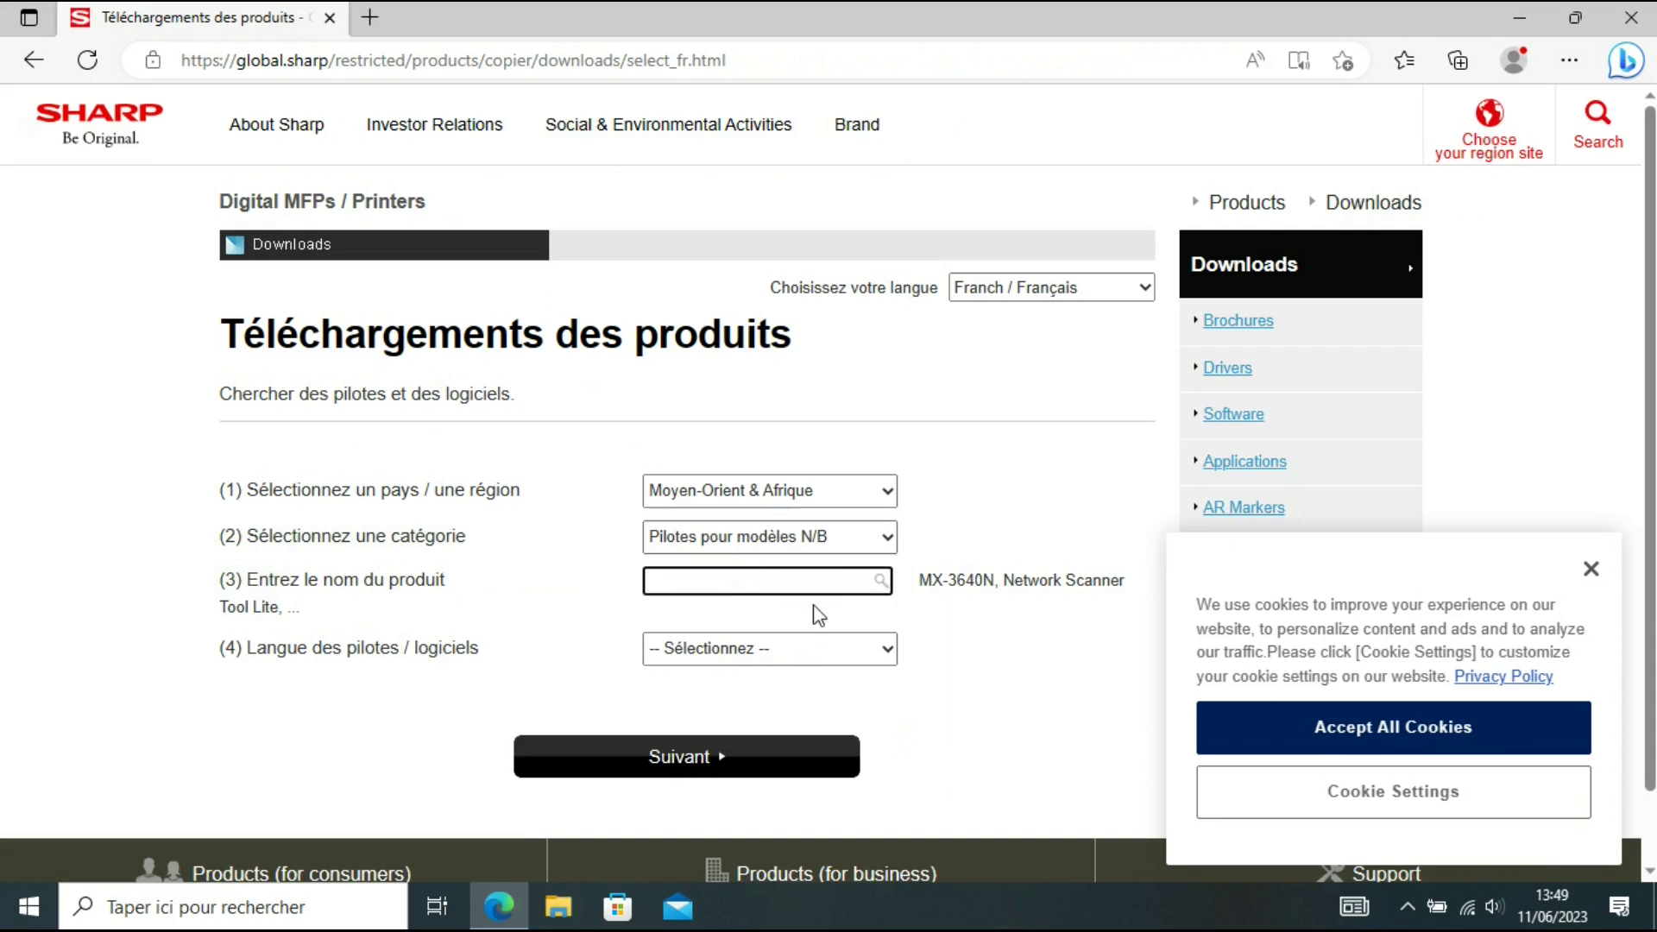
text(AR-6020)
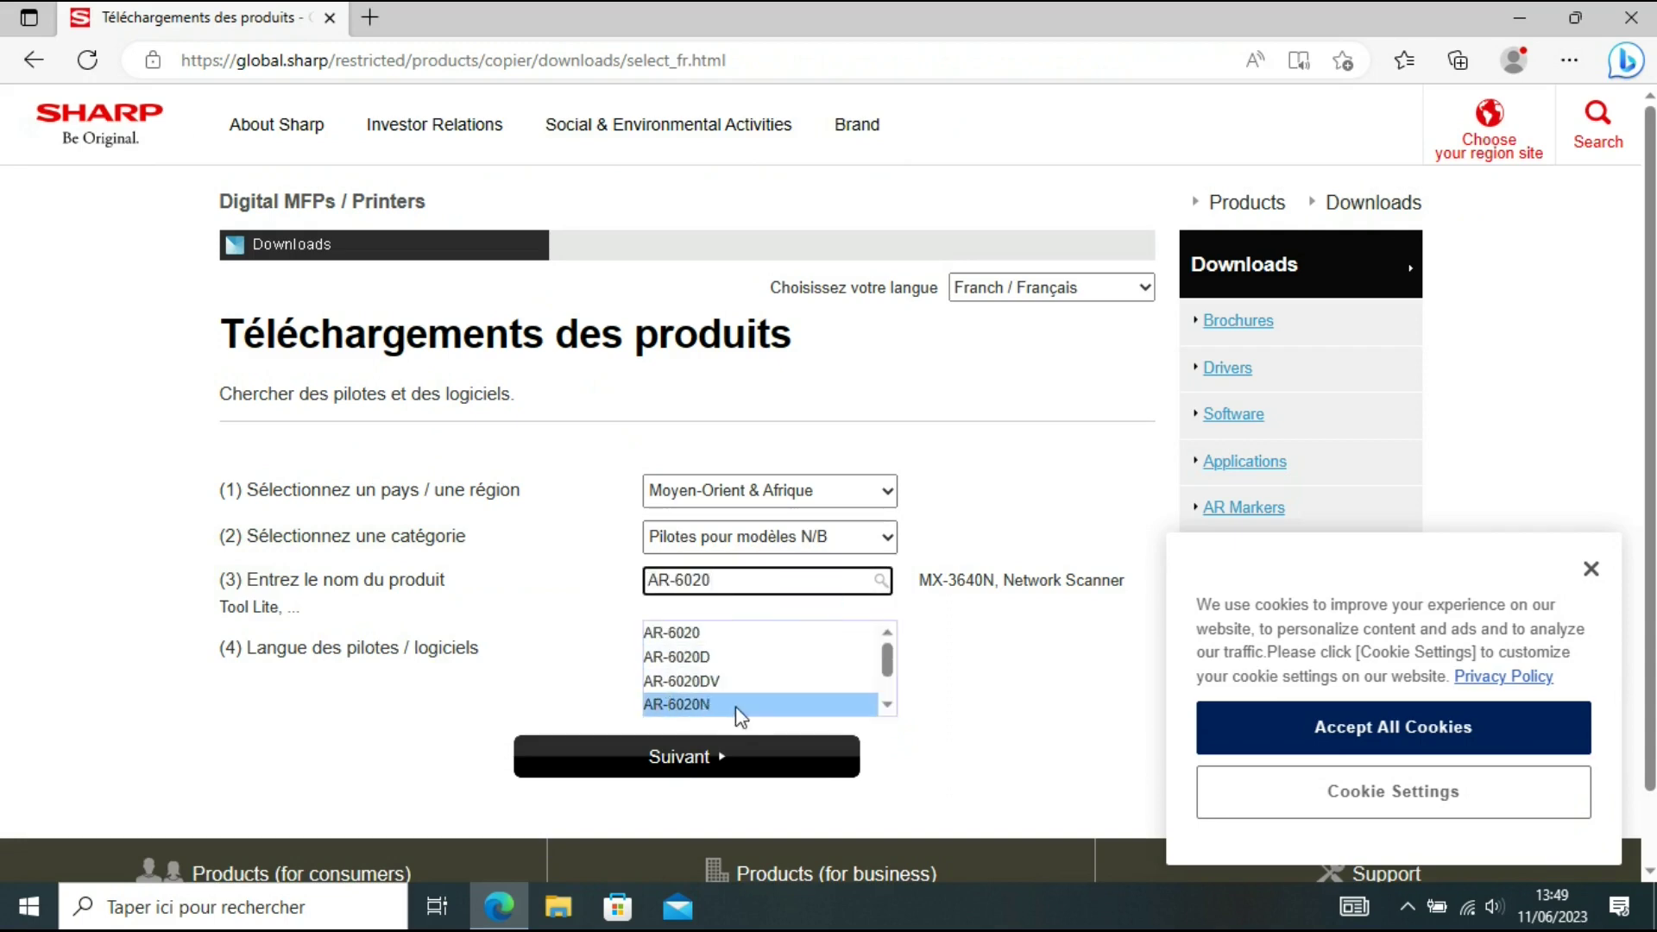
click(735, 706)
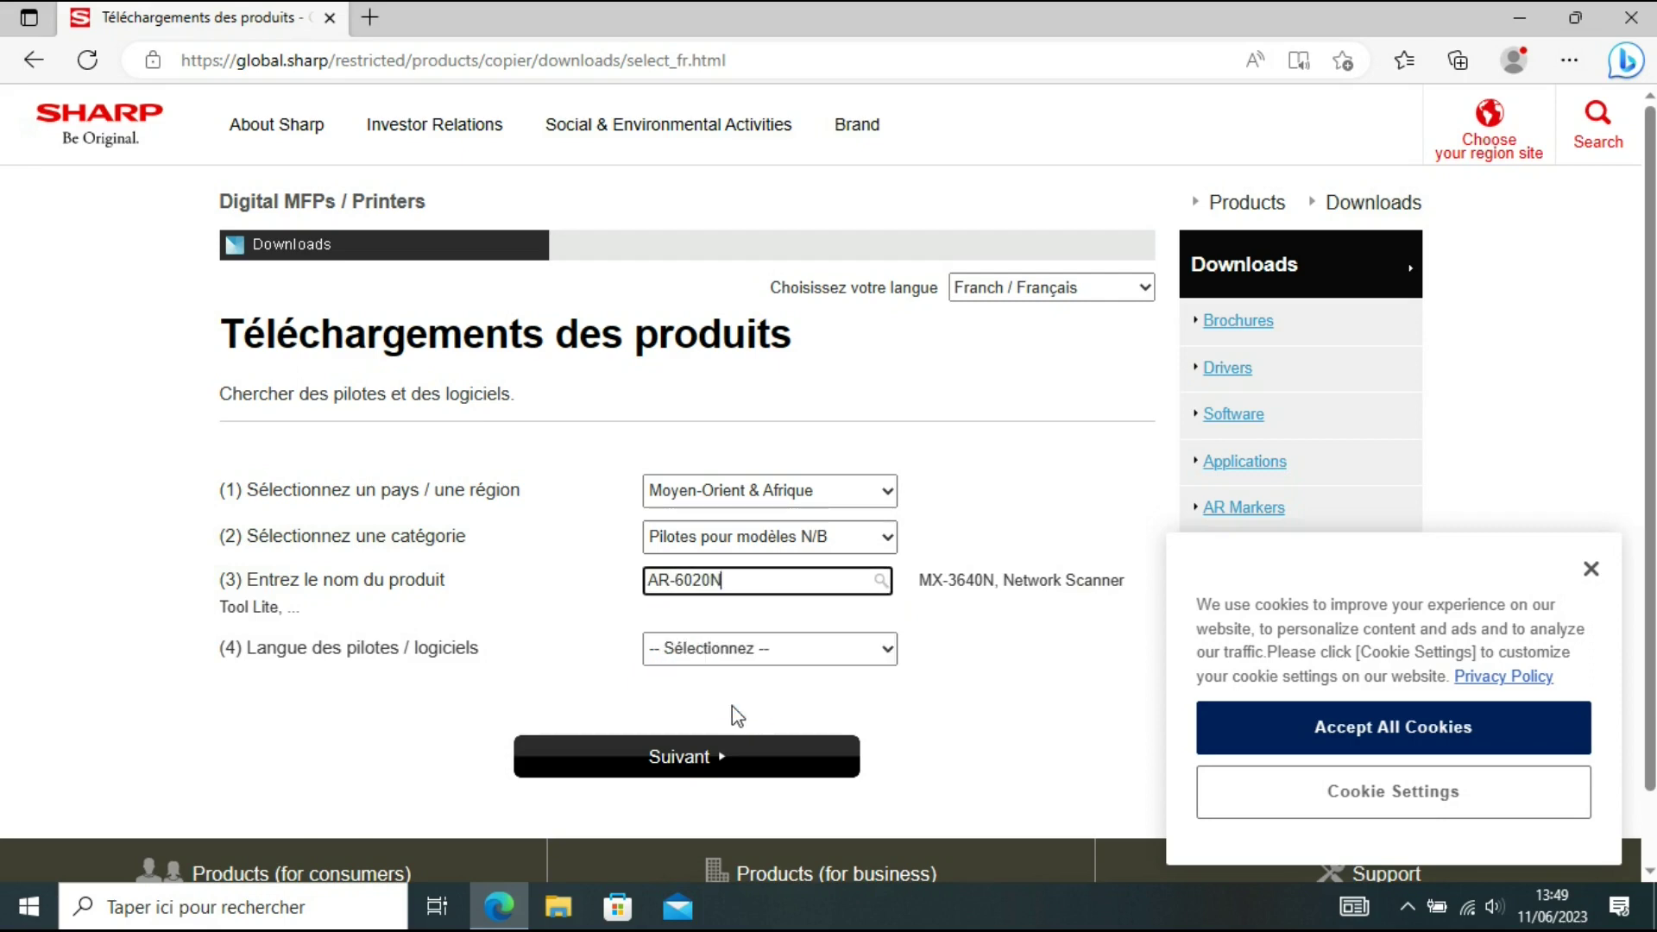
click(740, 665)
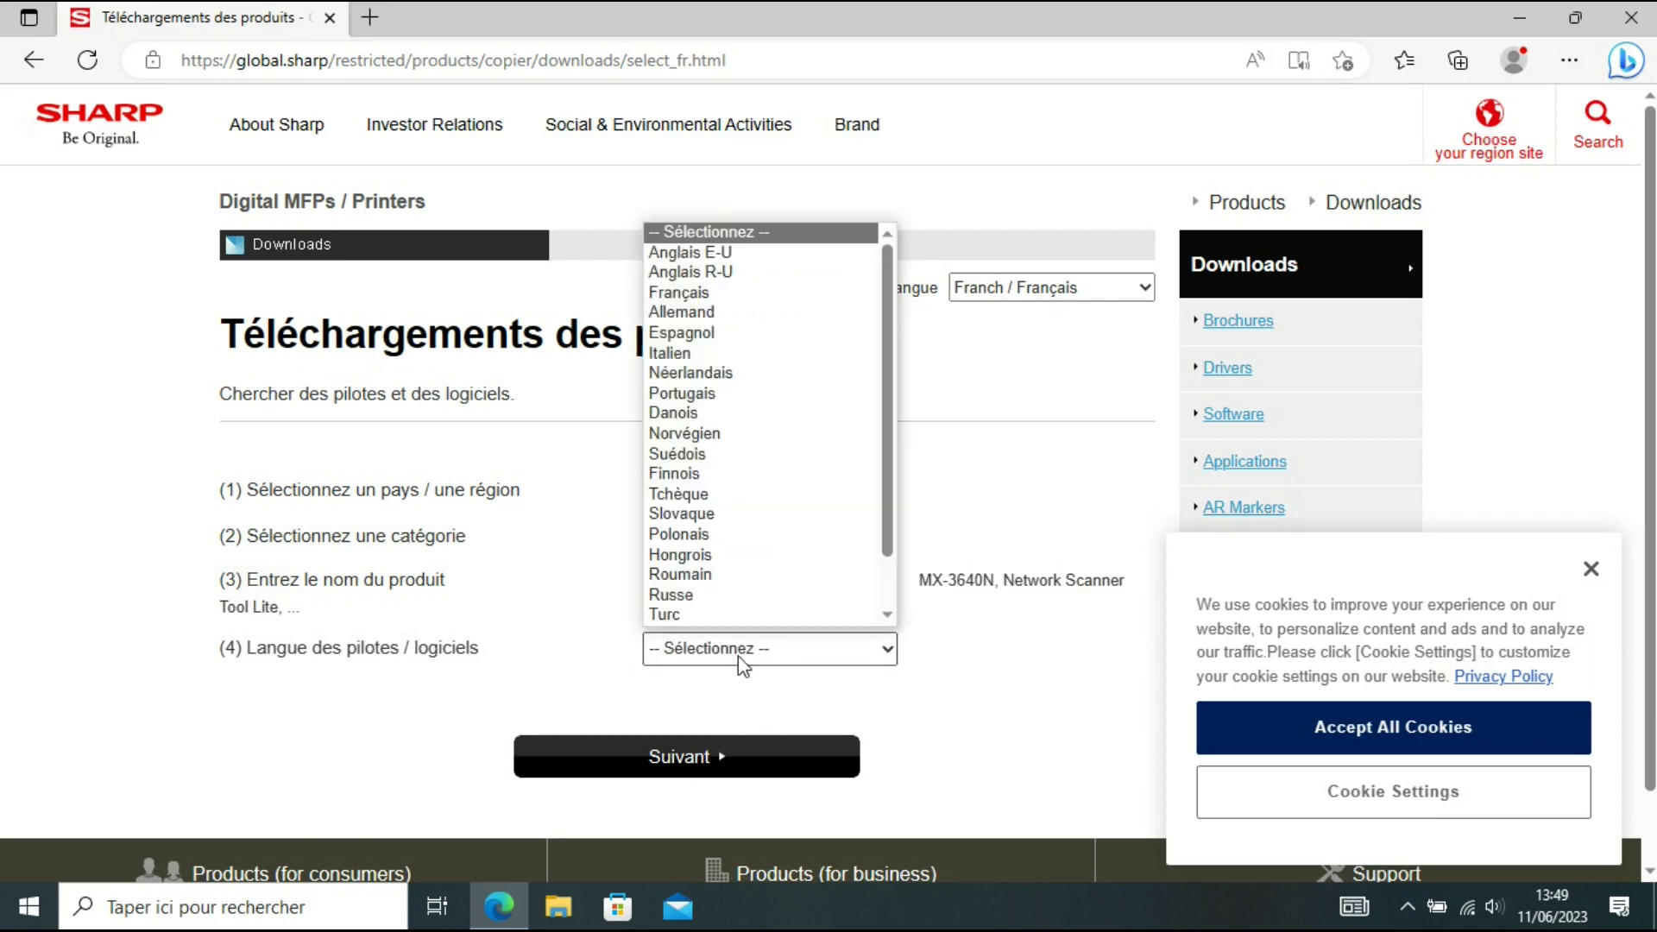
scroll(749, 561, down, 1)
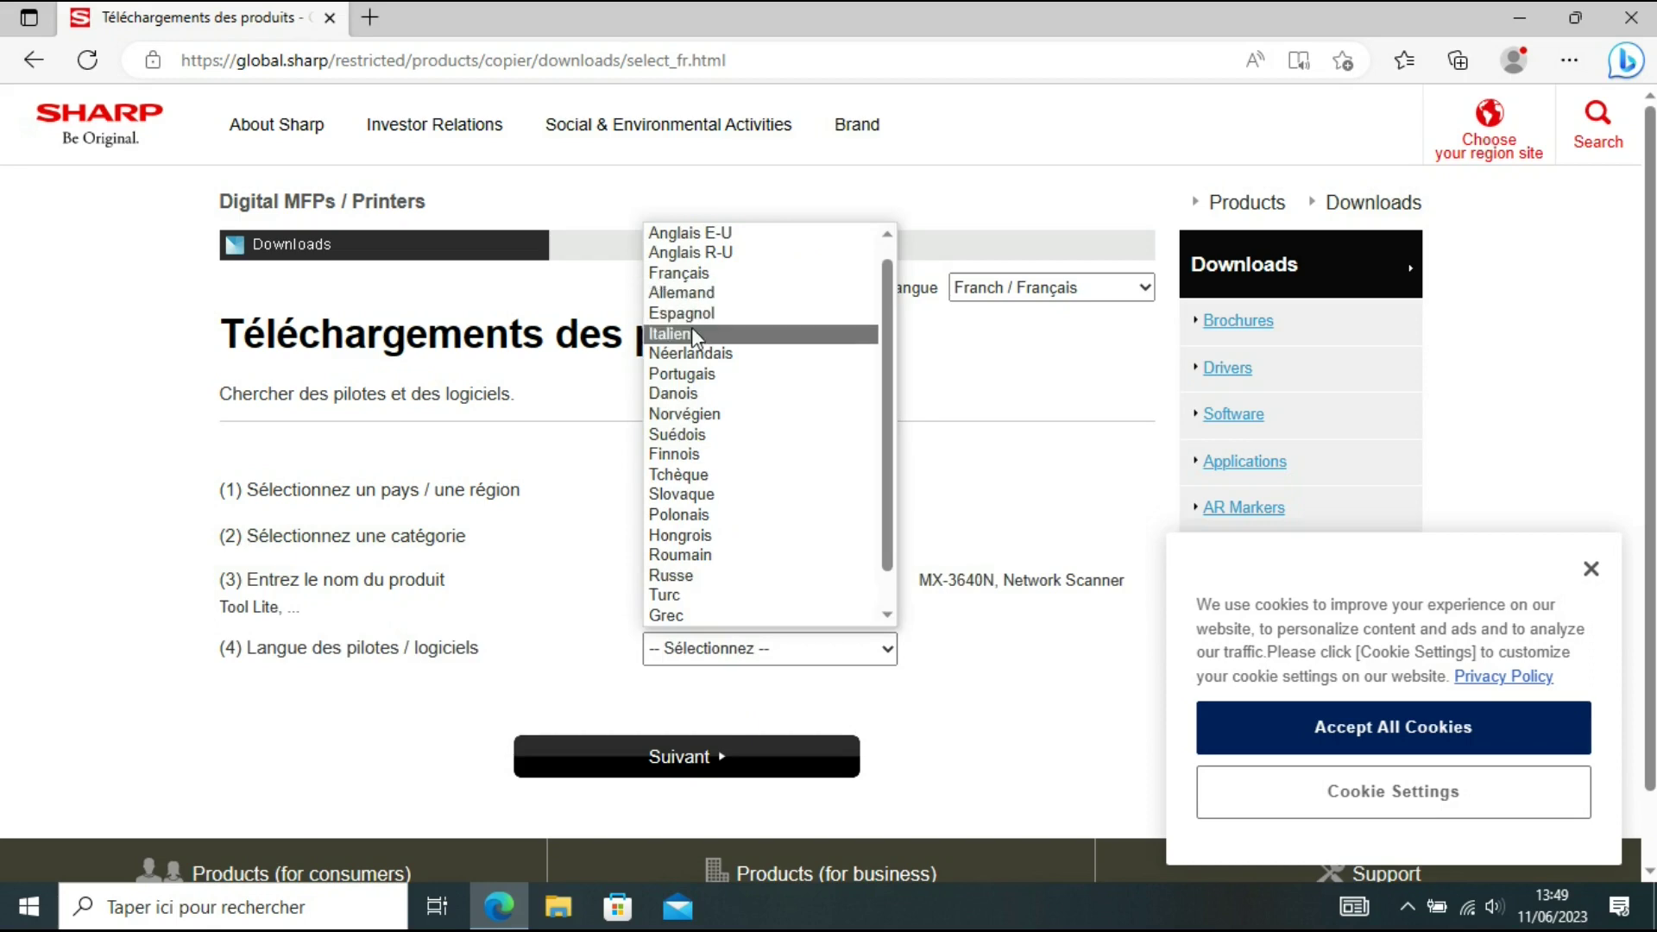
click(715, 271)
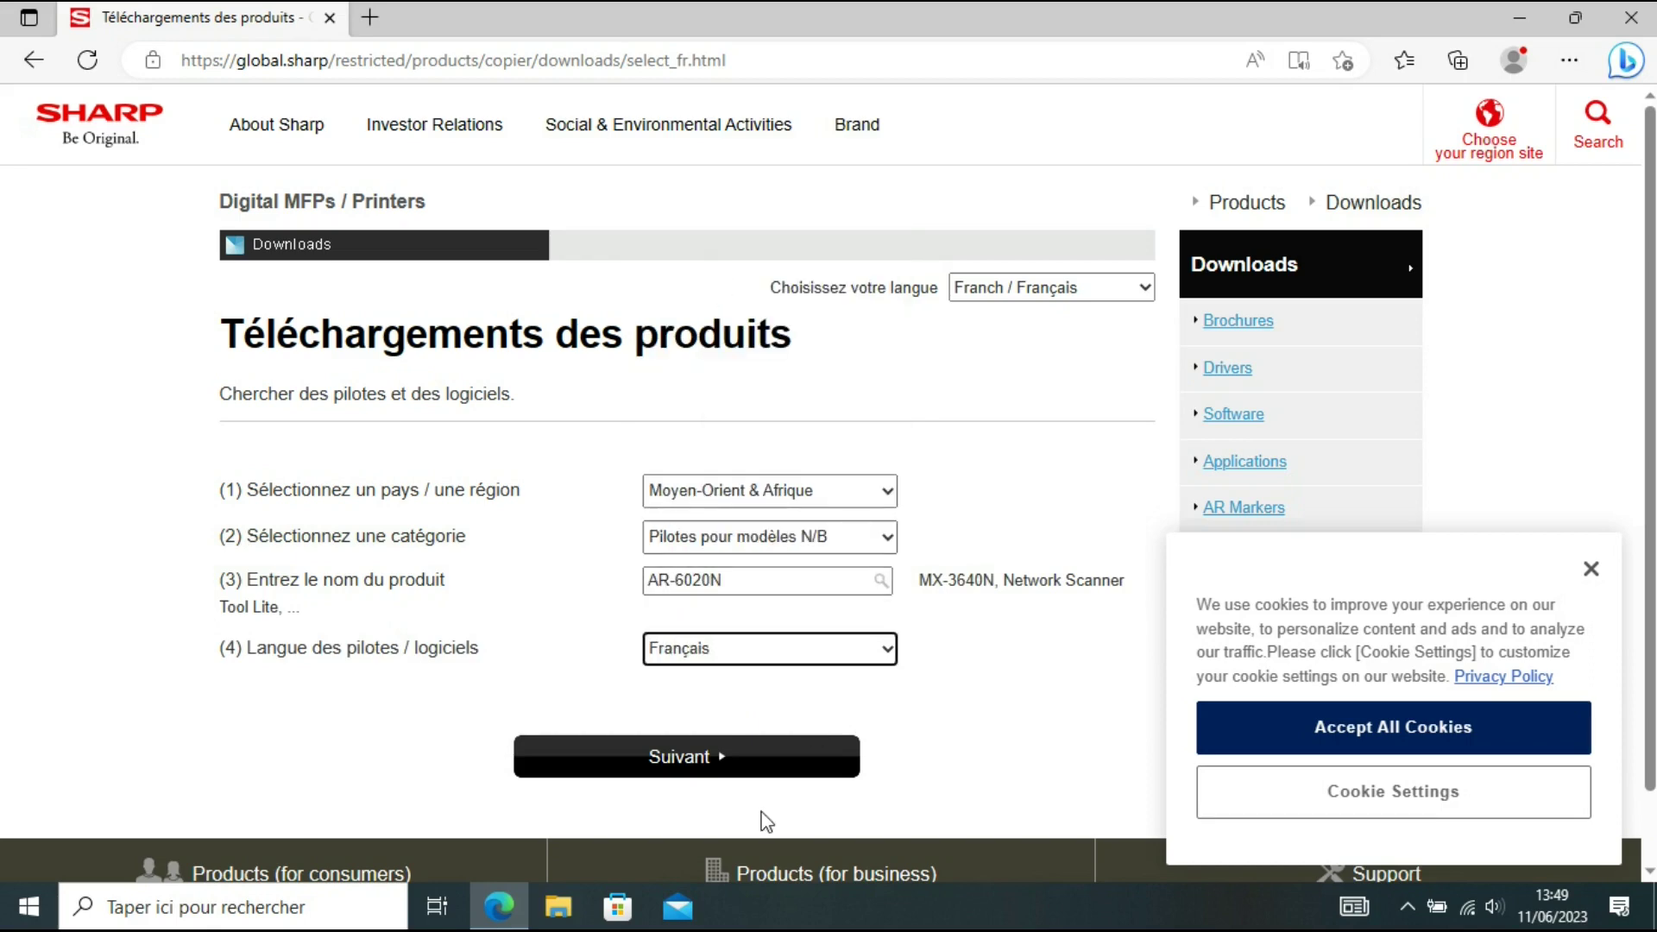
click(721, 767)
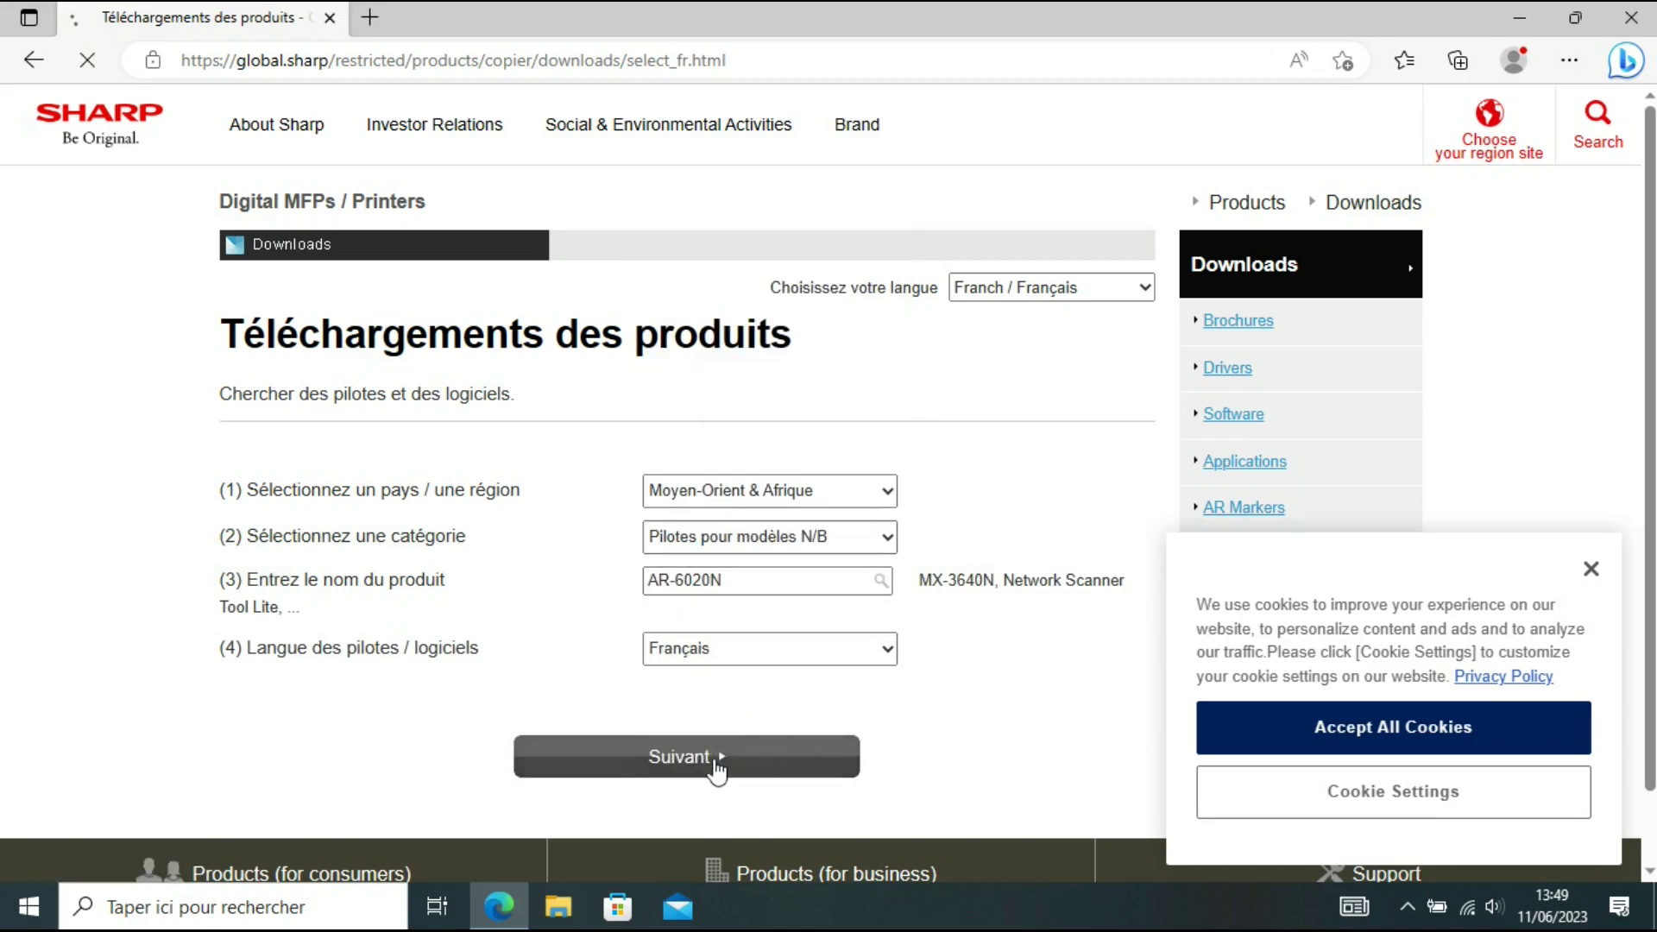
Dismiss the cookie and translation pop-ups and select Windows 10 (64bit) as the driver's operating system
click(1590, 571)
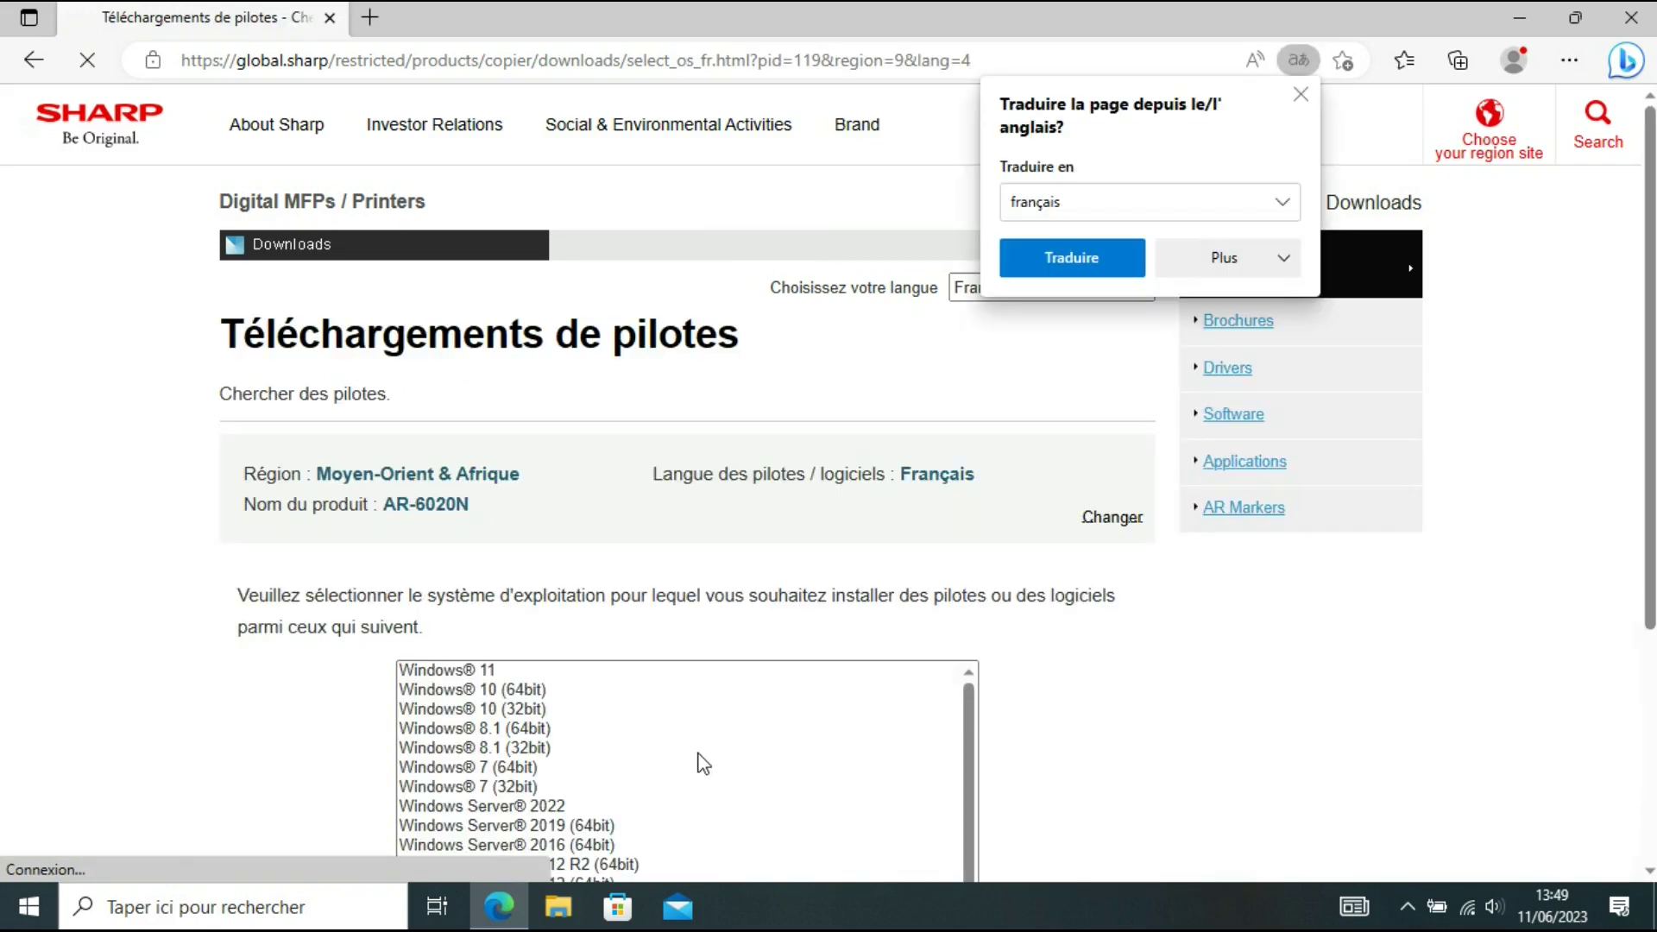
click(1300, 95)
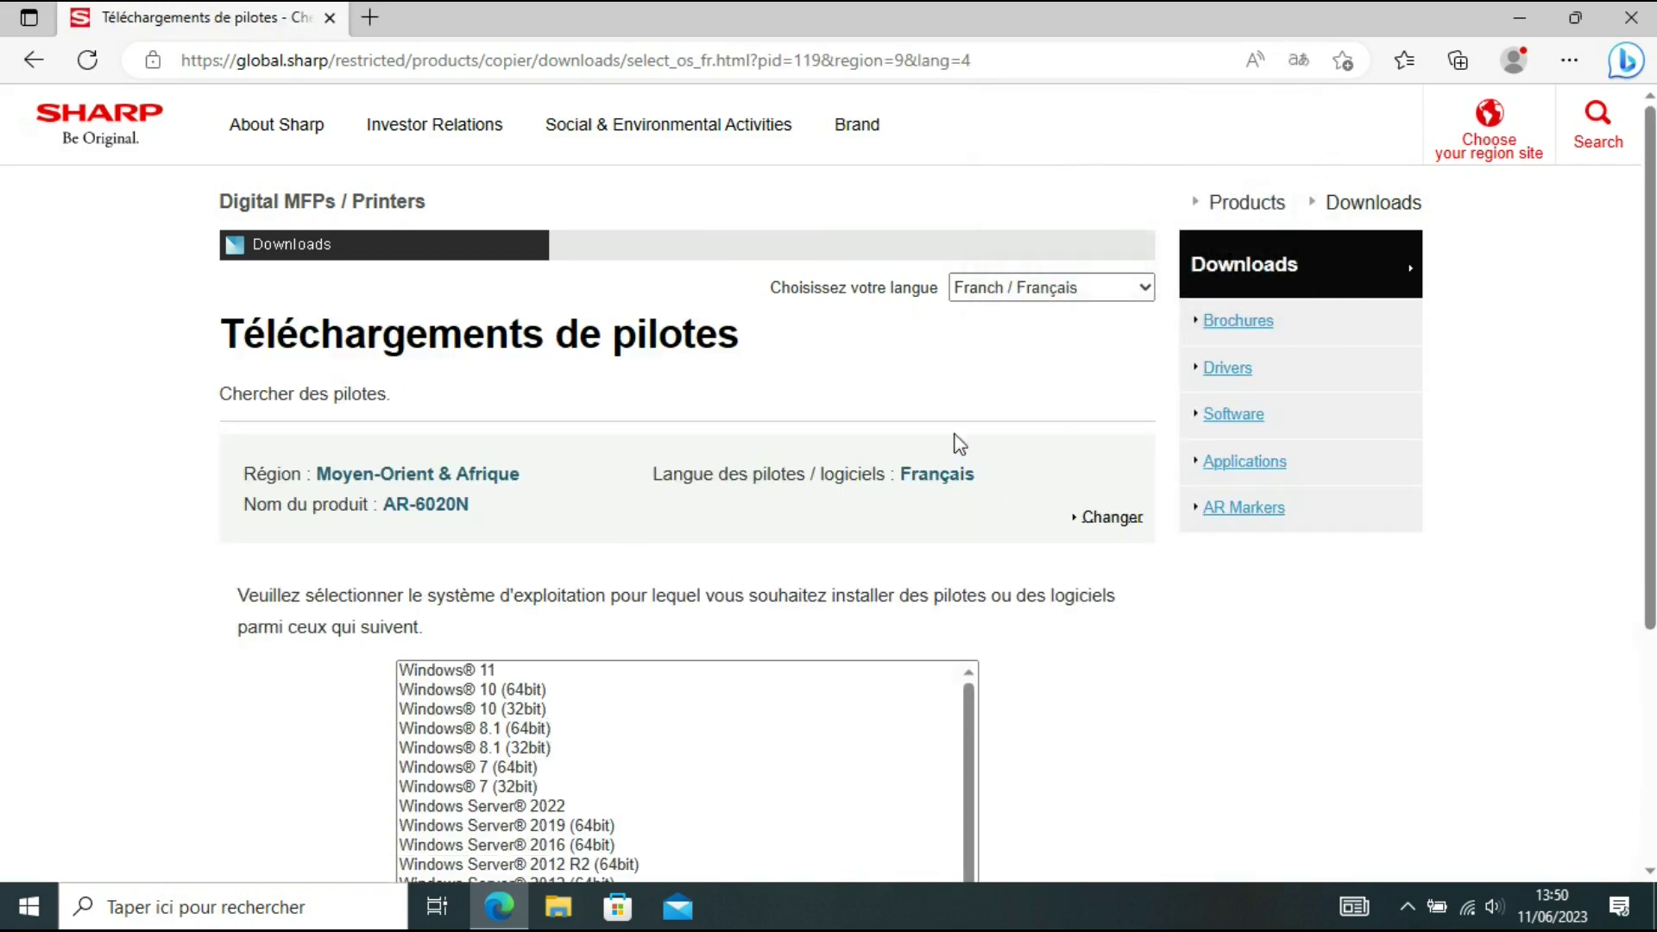
drag(1650, 285, 1650, 489)
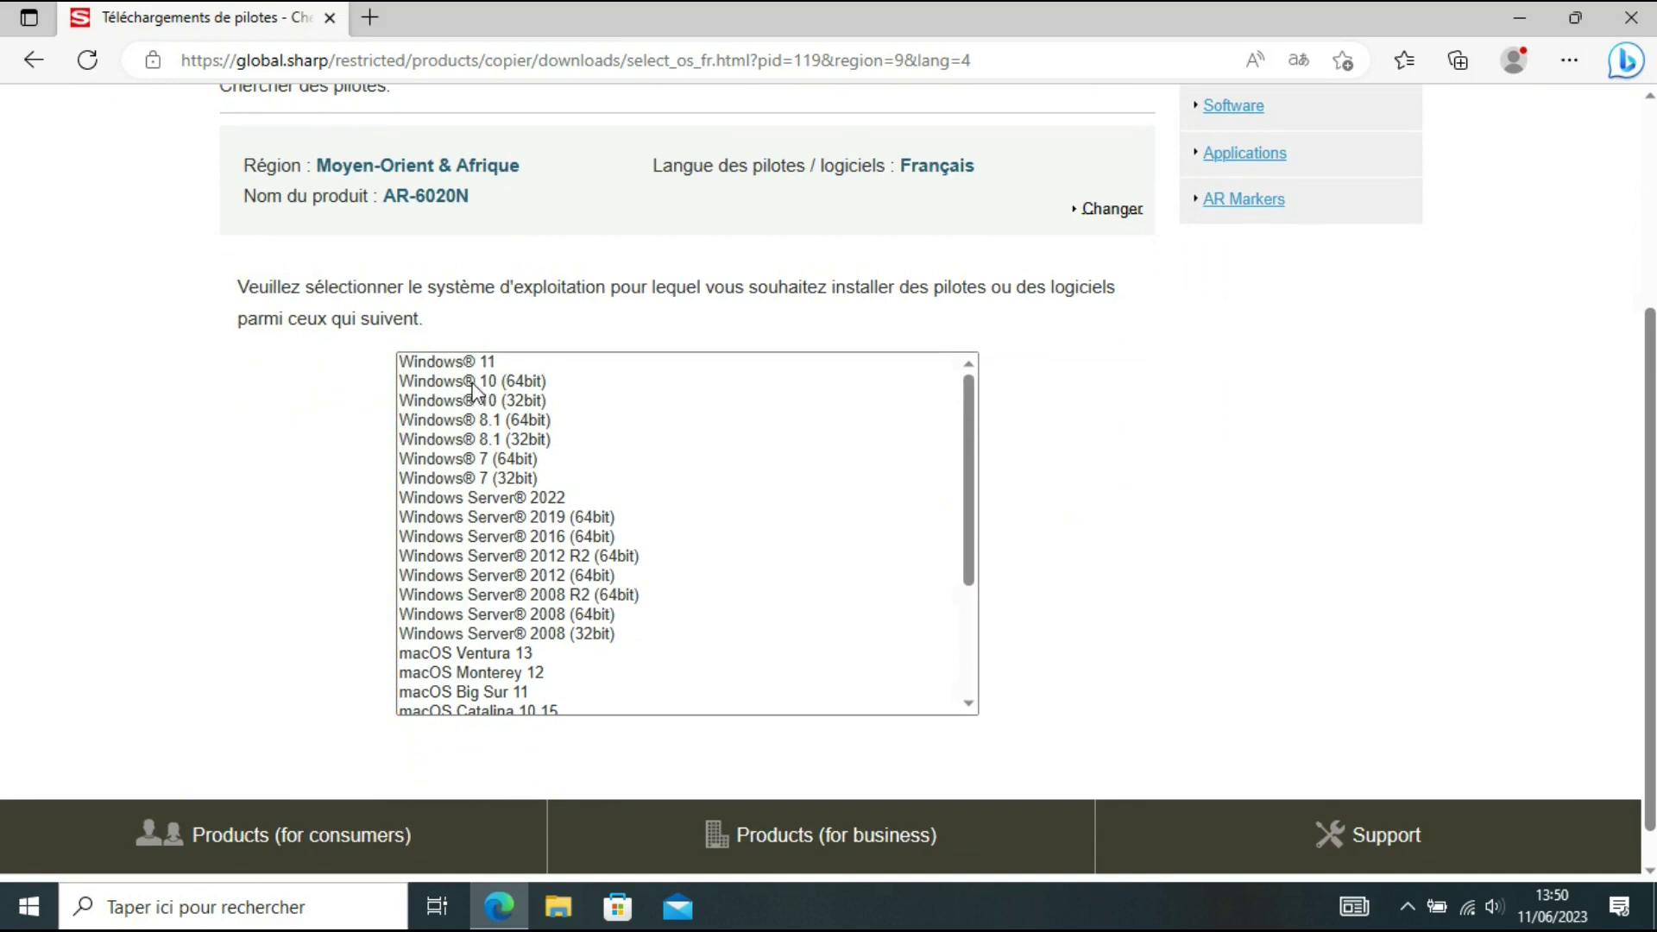
click(531, 386)
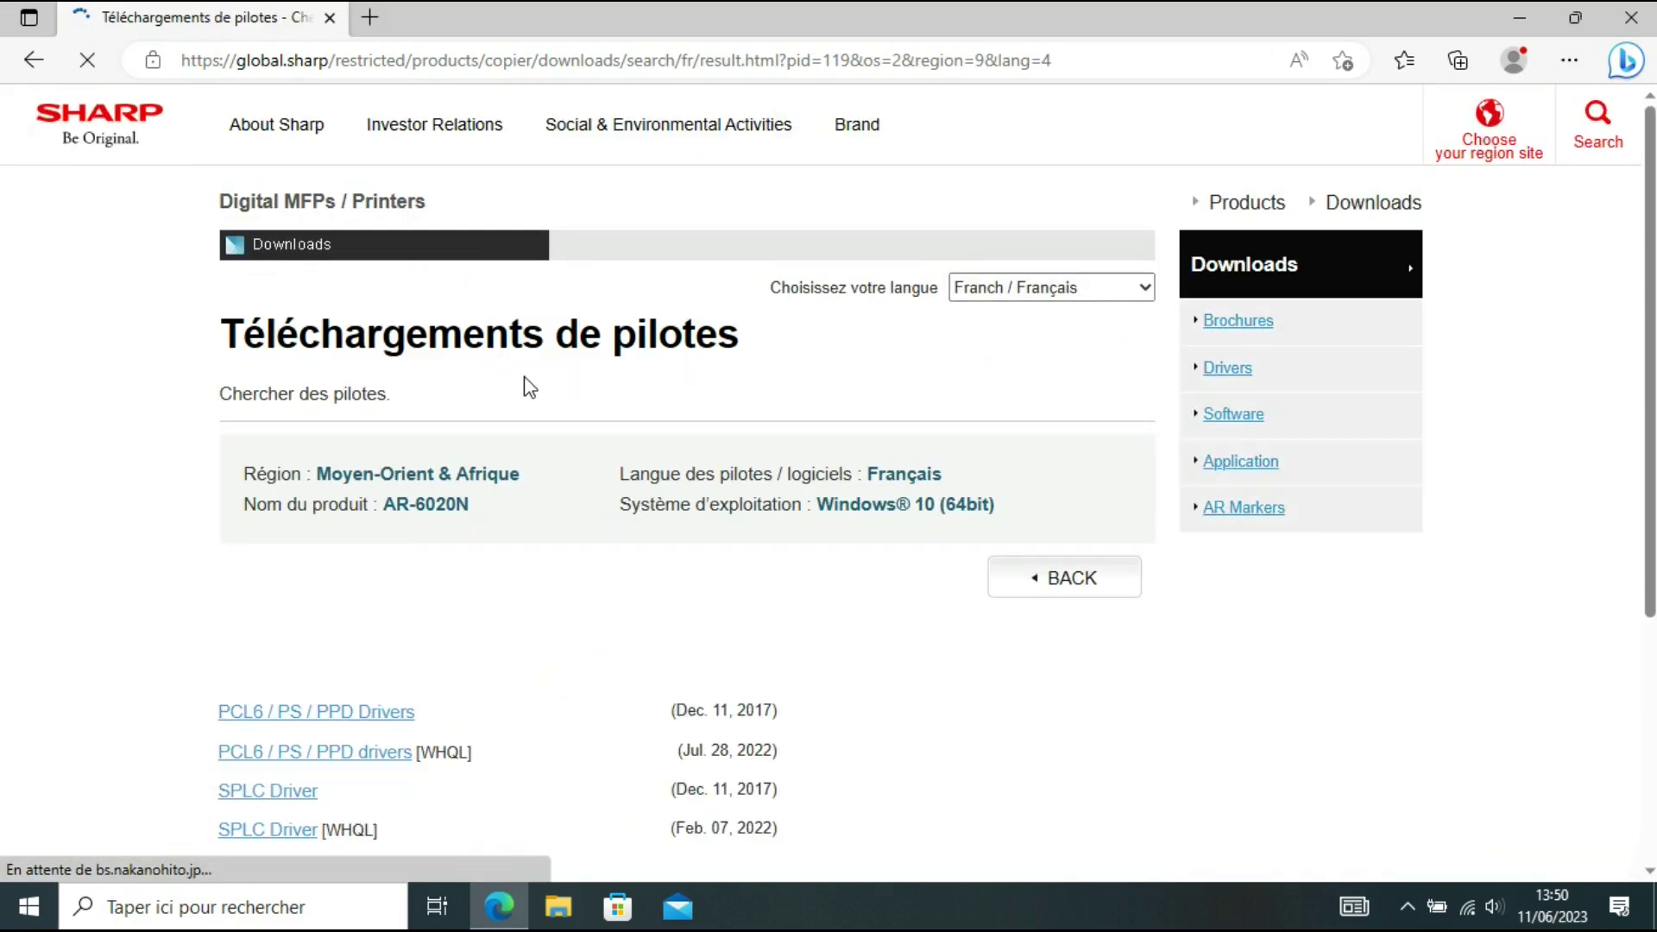
Open the WHQL SPLC Driver dated Feb. 07, 2022 and download SH_B13N_SPLC_2006a_French_64bit.exe
drag(1644, 354, 1617, 518)
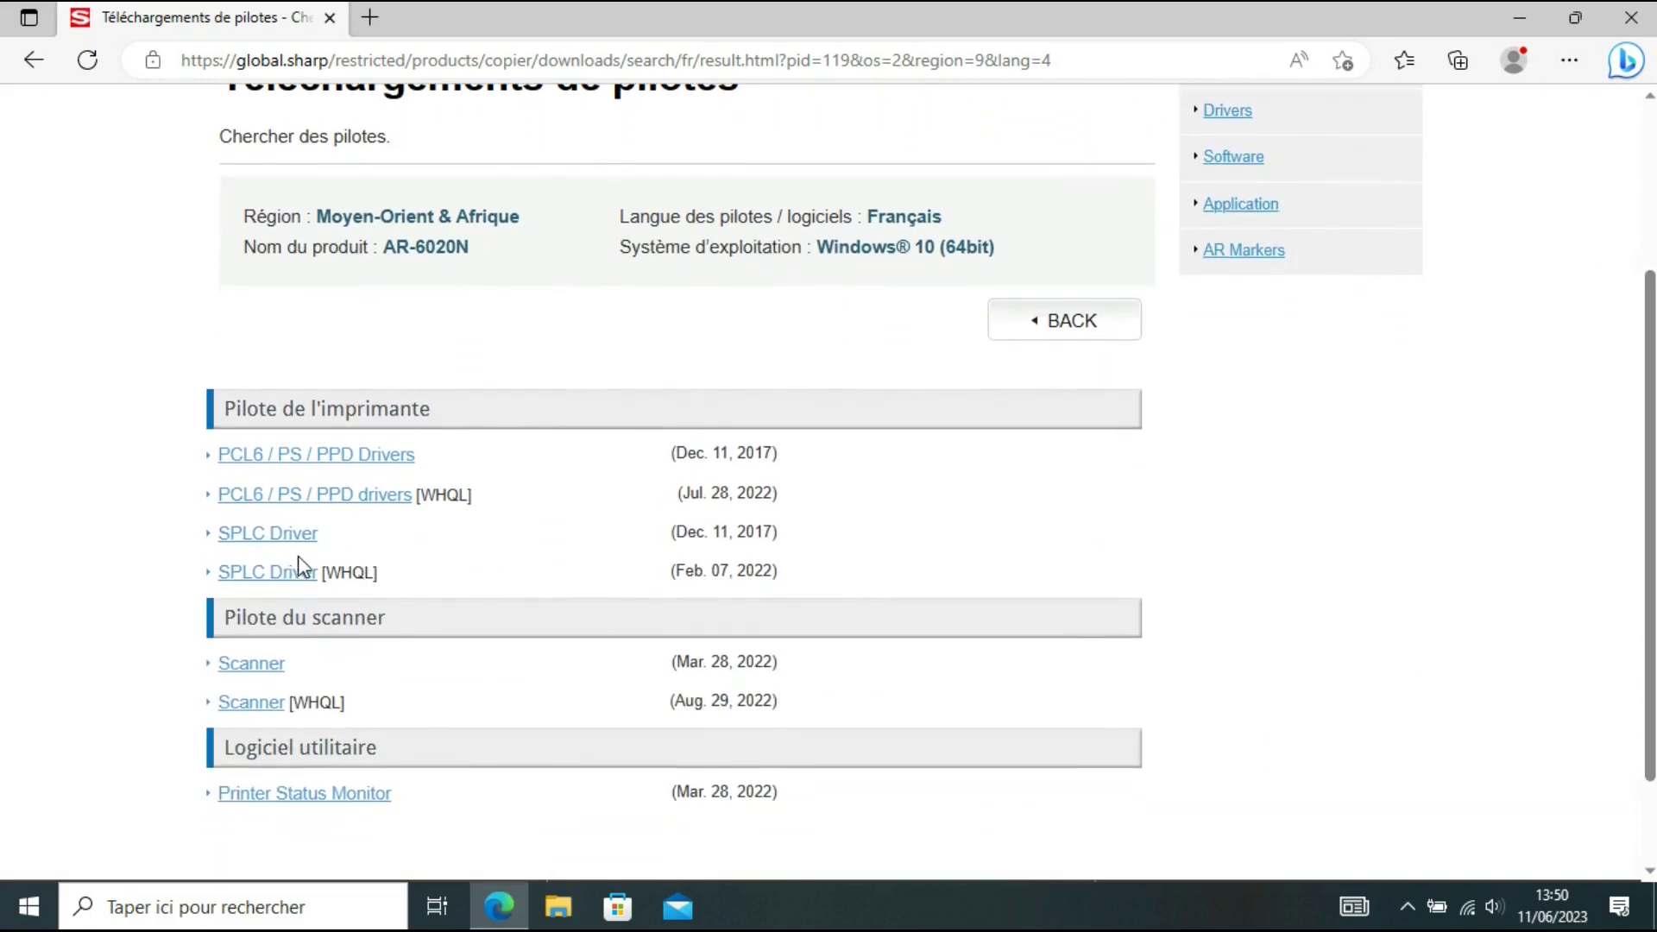
click(268, 574)
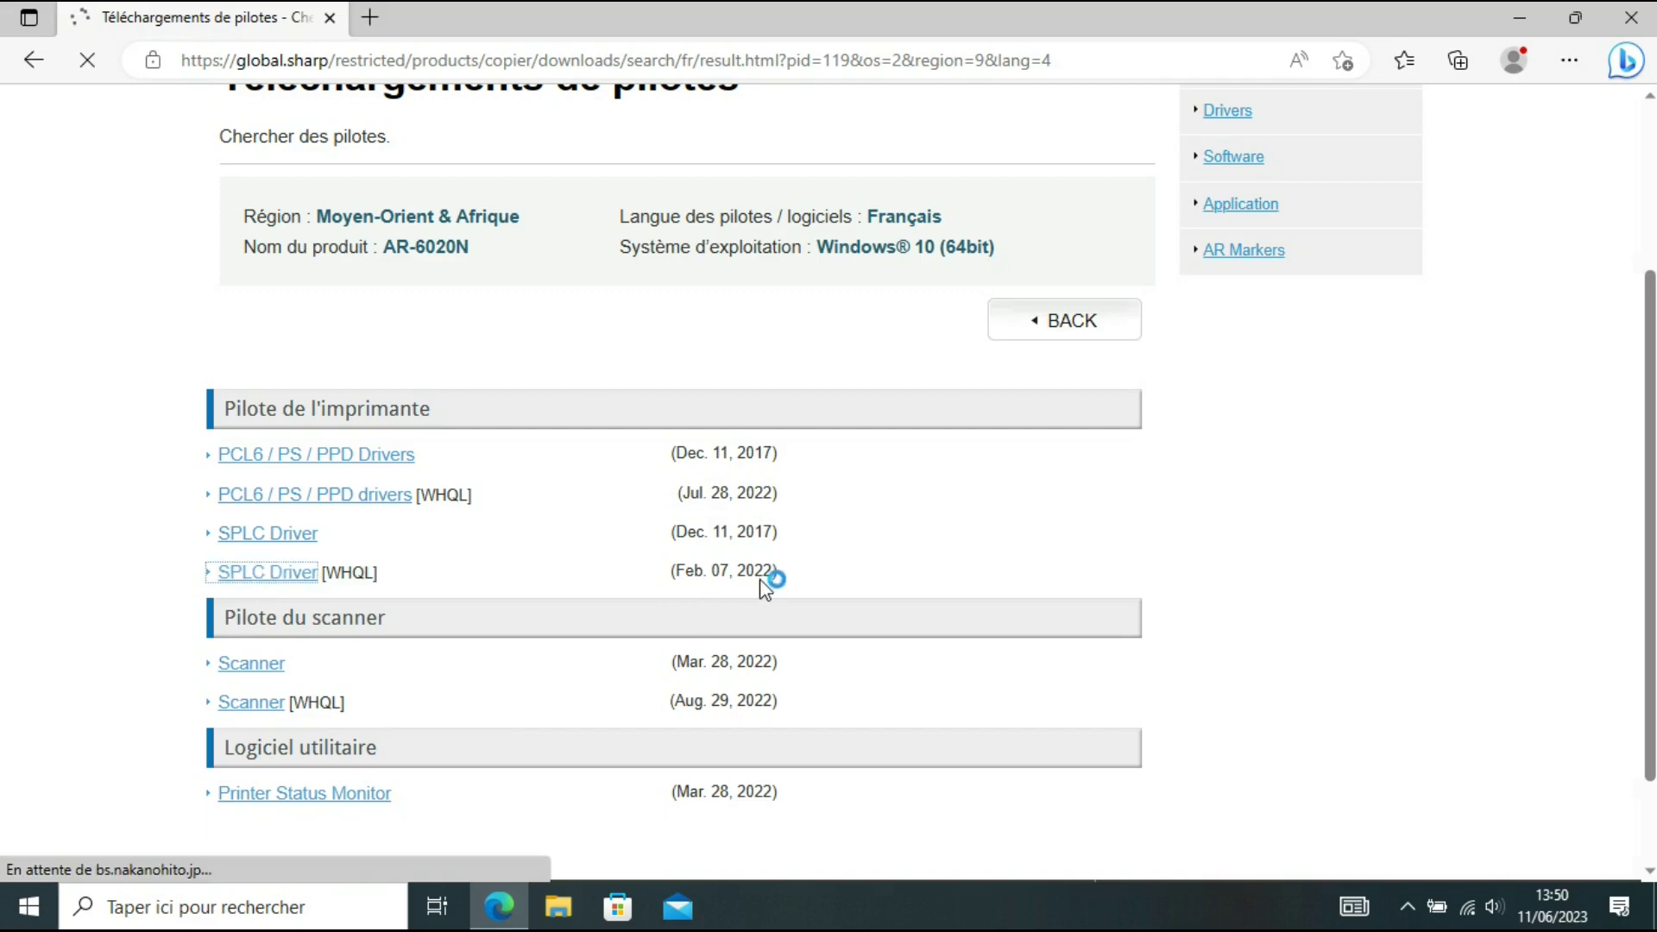
scroll(1622, 573, down, 5)
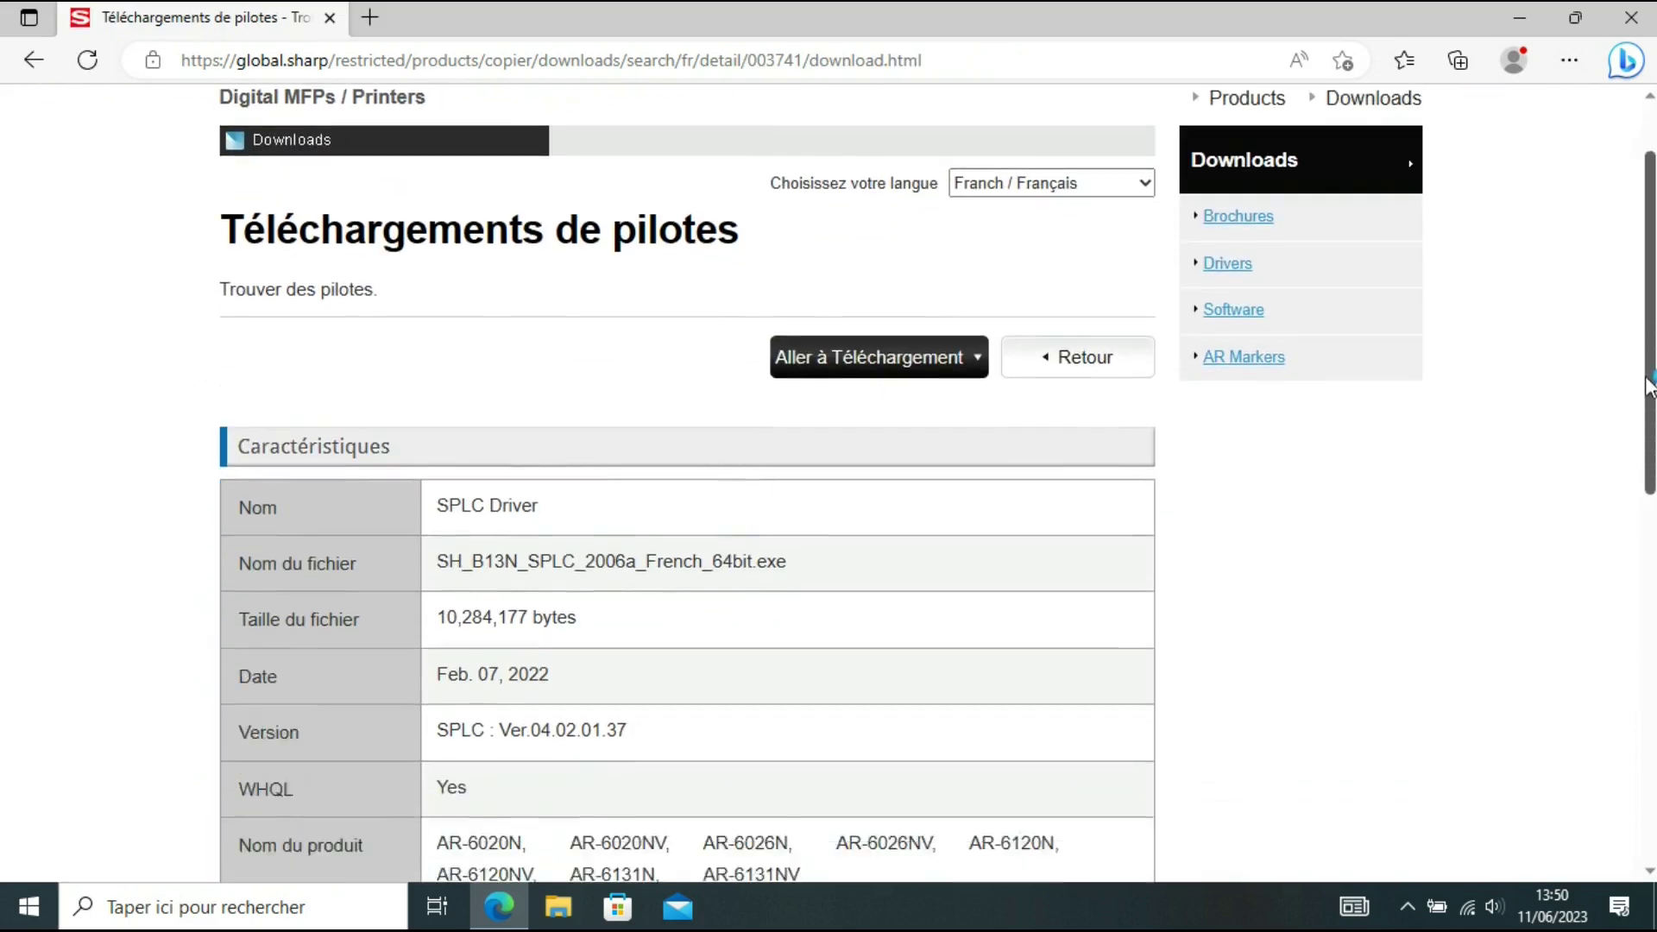
scroll(1623, 574, down, 4)
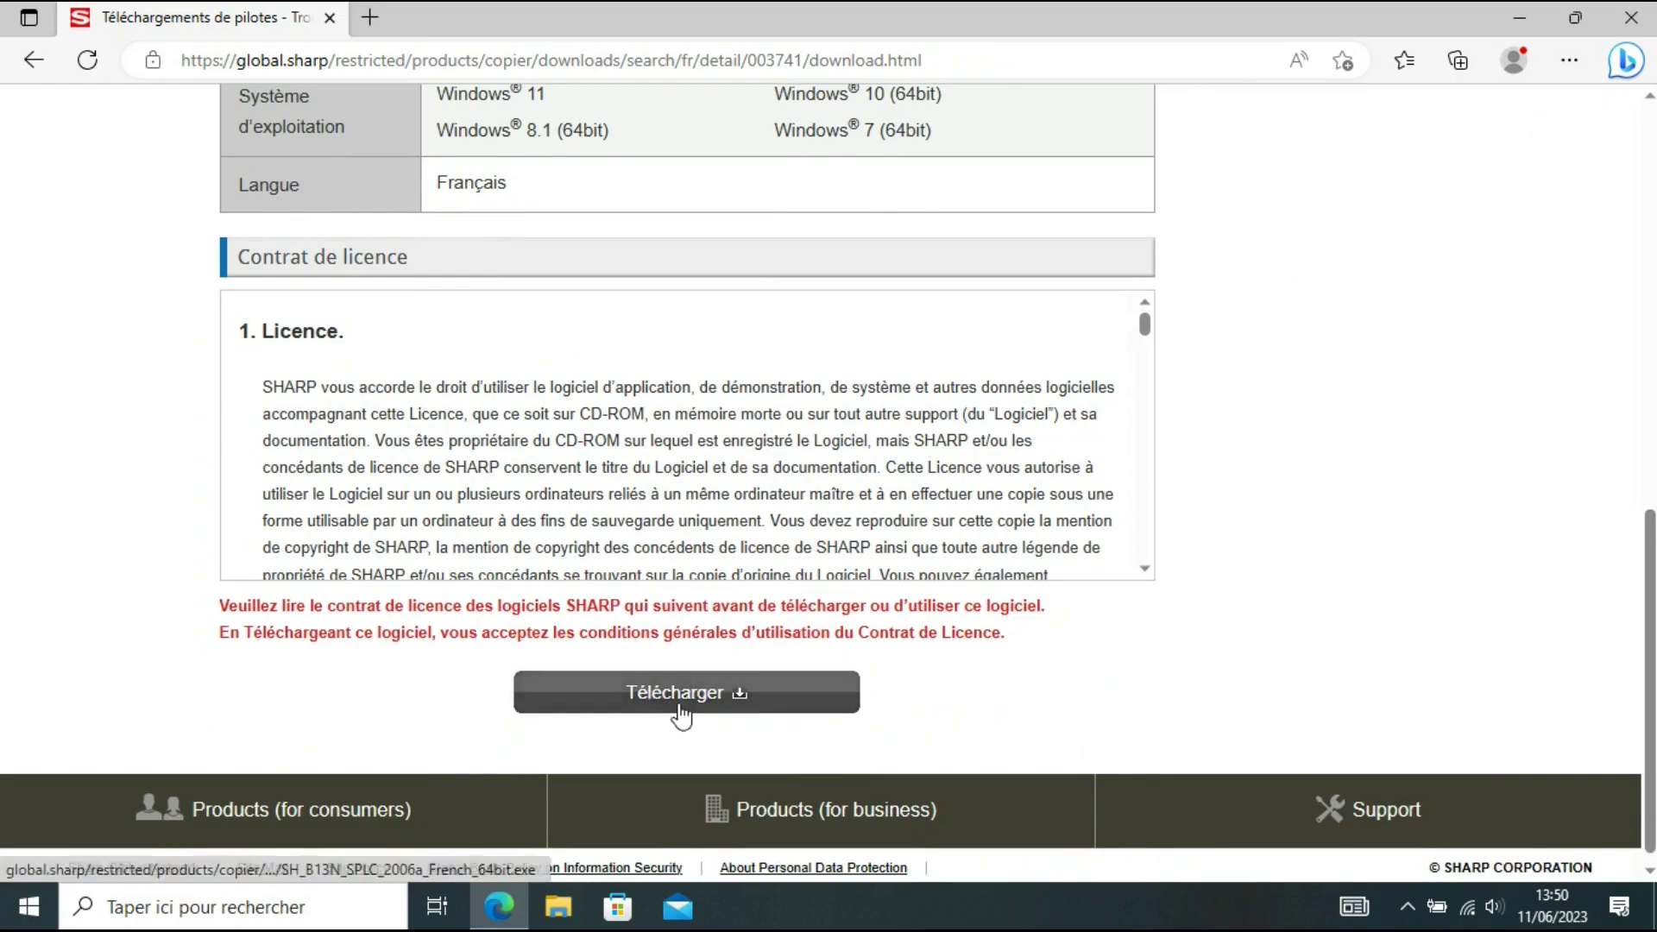
click(682, 695)
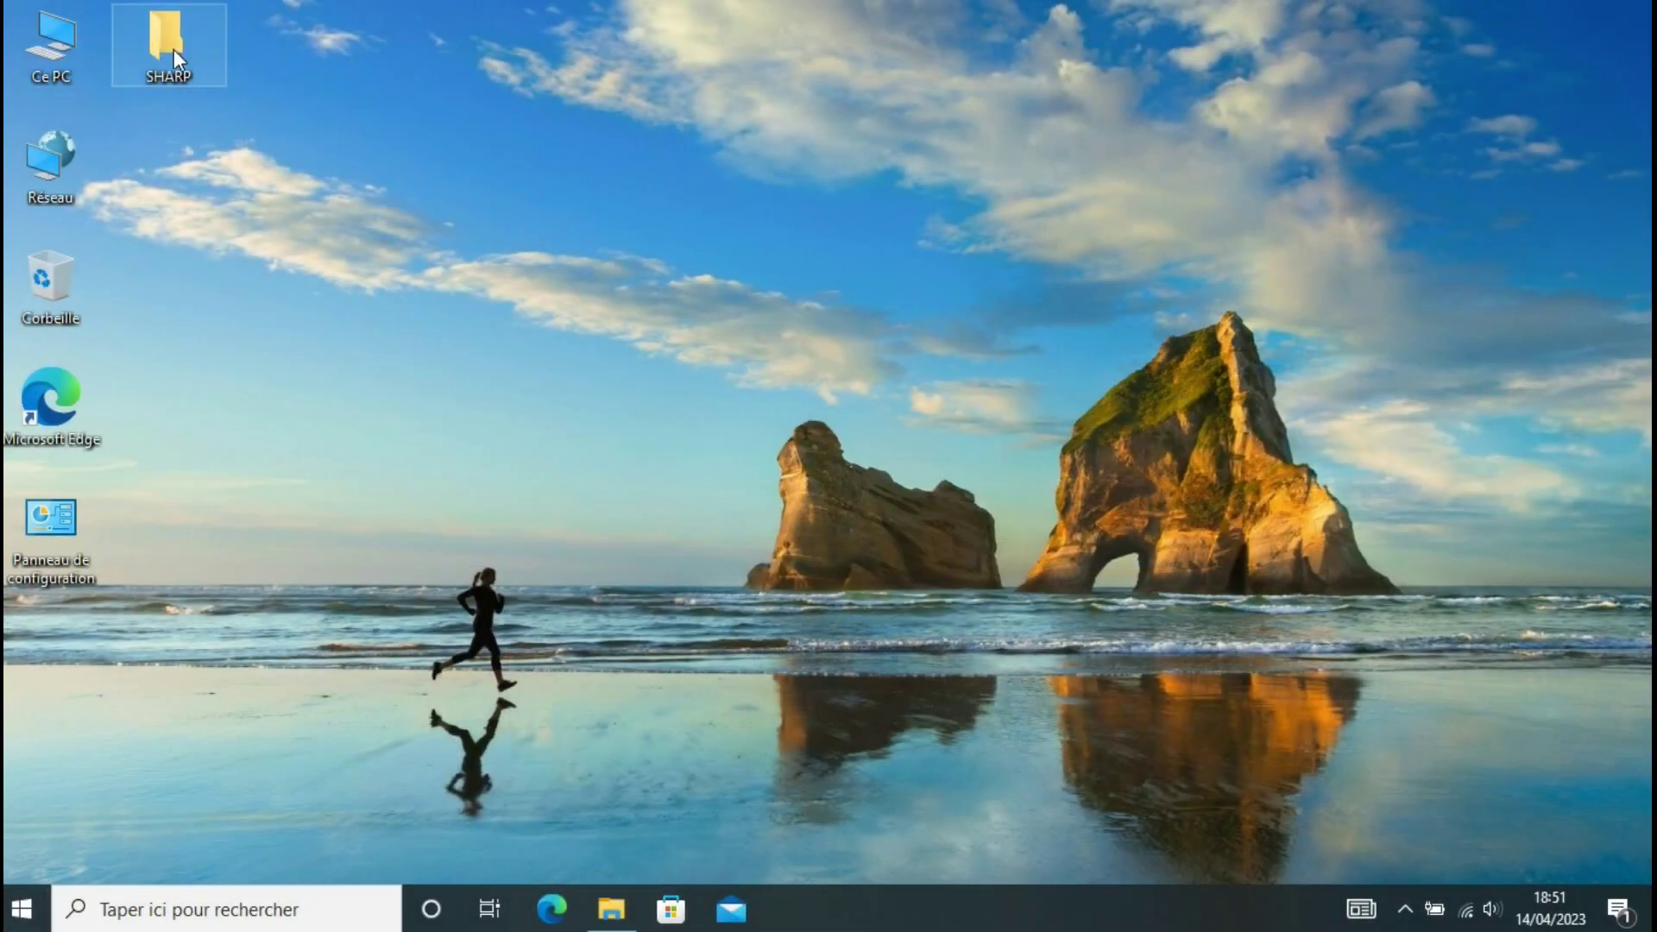
Run SH_B13N_SPLC_2006a_French_64bit from the desktop's SHARP folder and accept C:\Drivers\SH_B13N_SPLC_2006a_French_64bit as the save folder
double_click(169, 49)
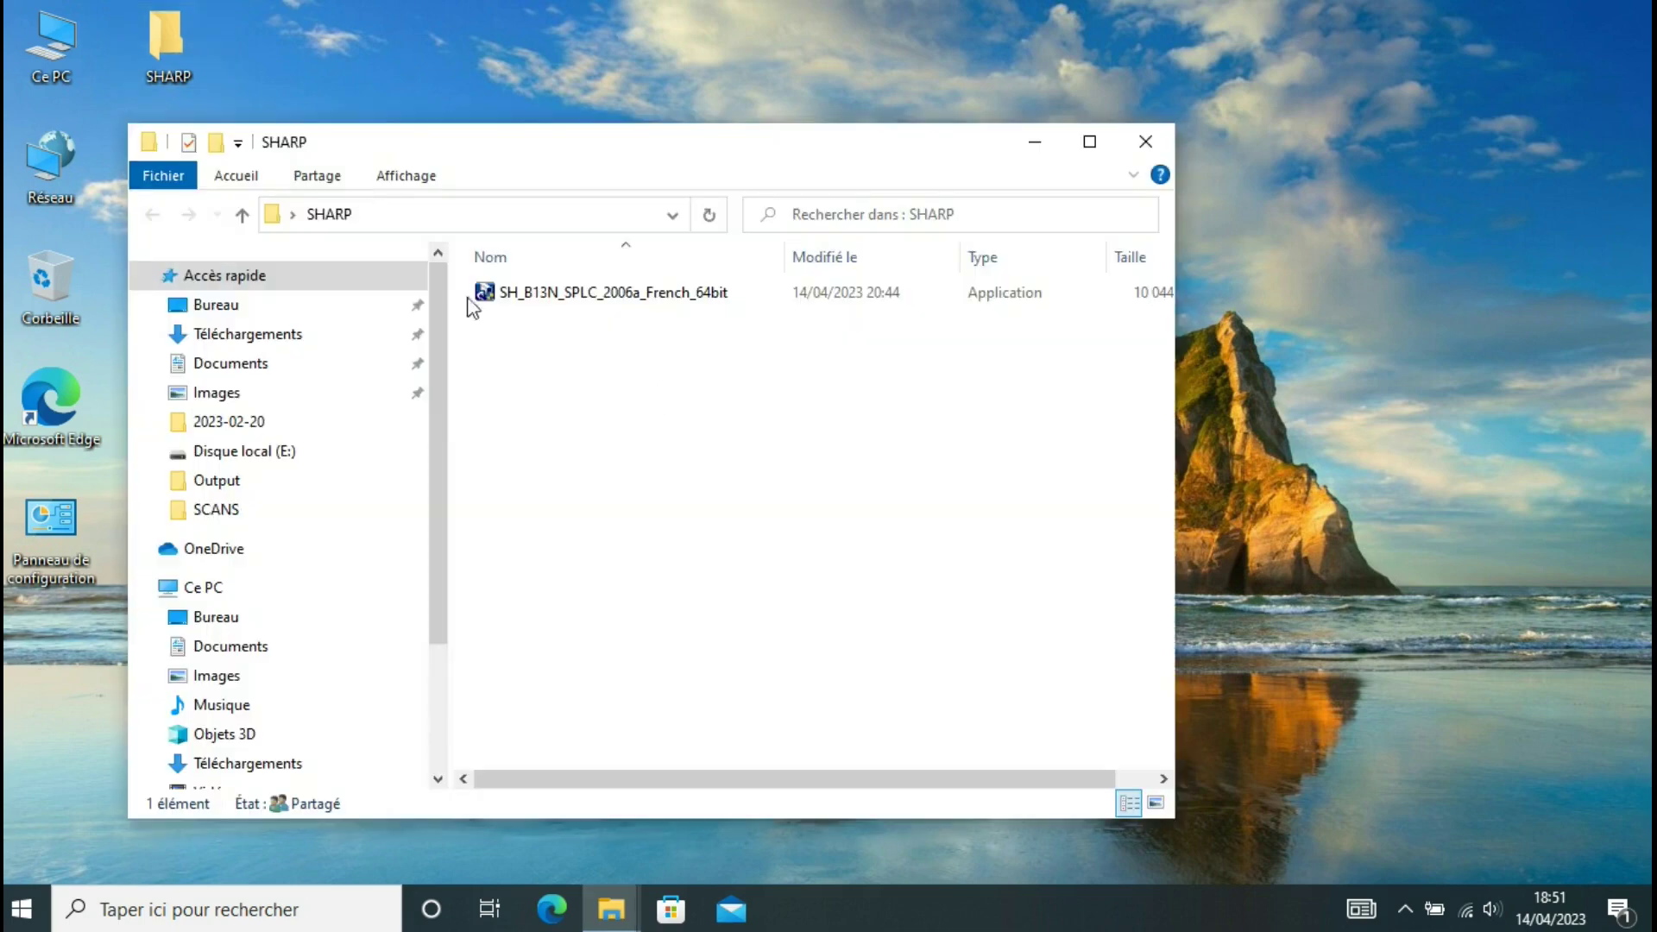
double_click(603, 300)
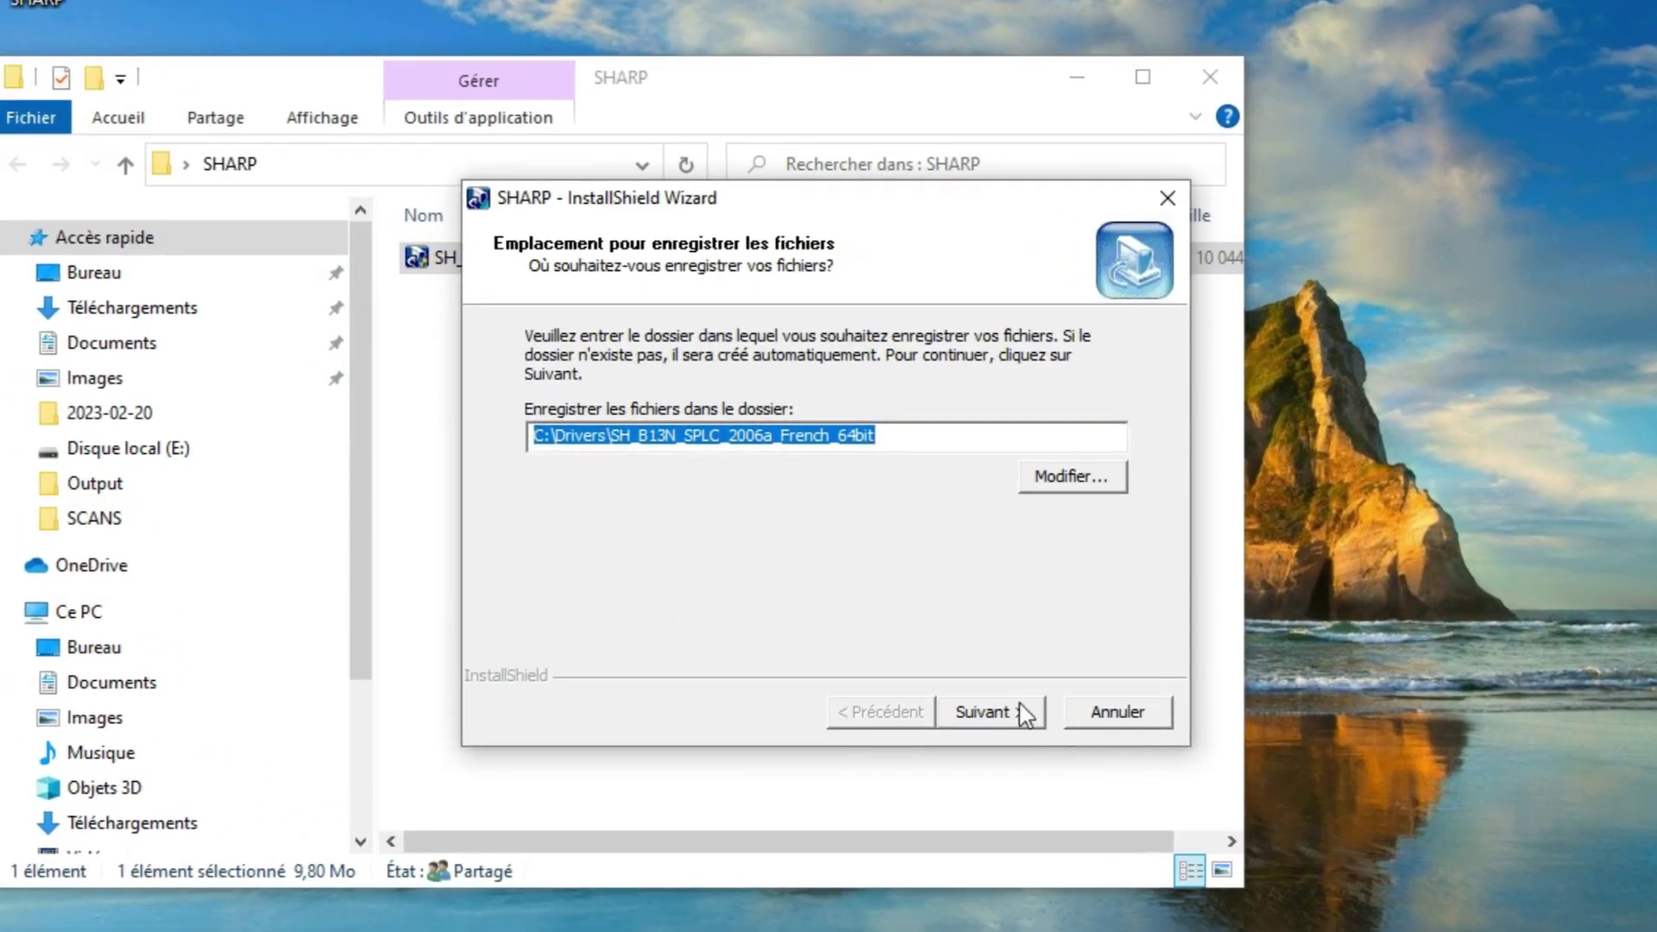
click(986, 702)
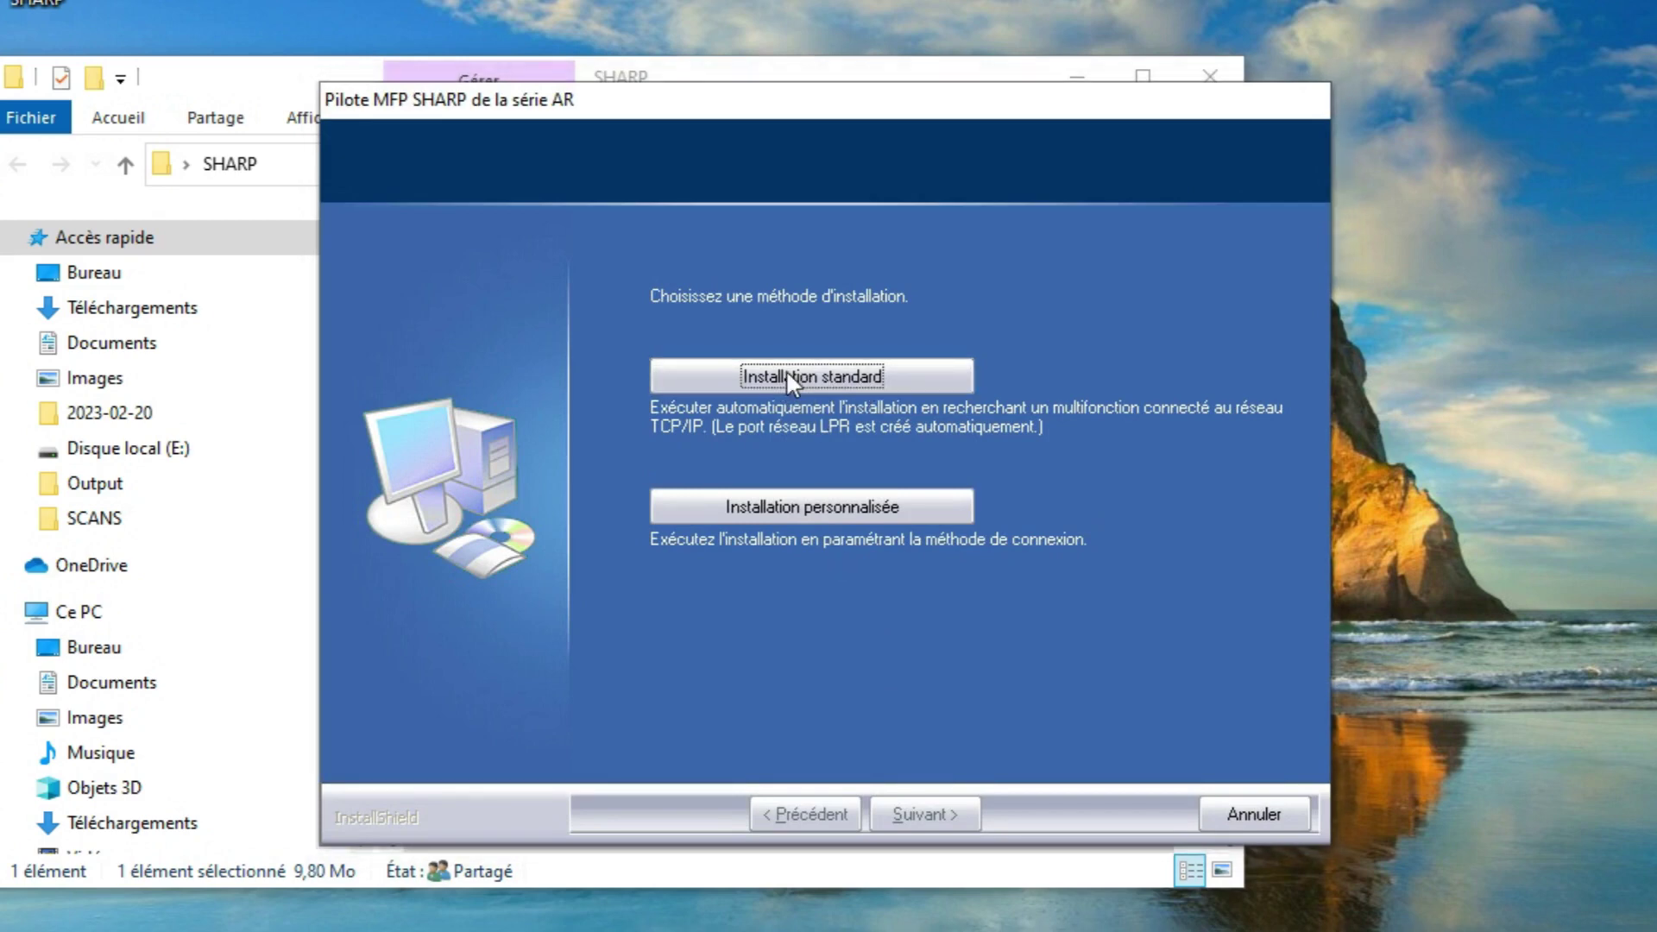
Start the standard installation, dismiss the error message, and open the search for the multifunction printer by host name or IP address
key(Return)
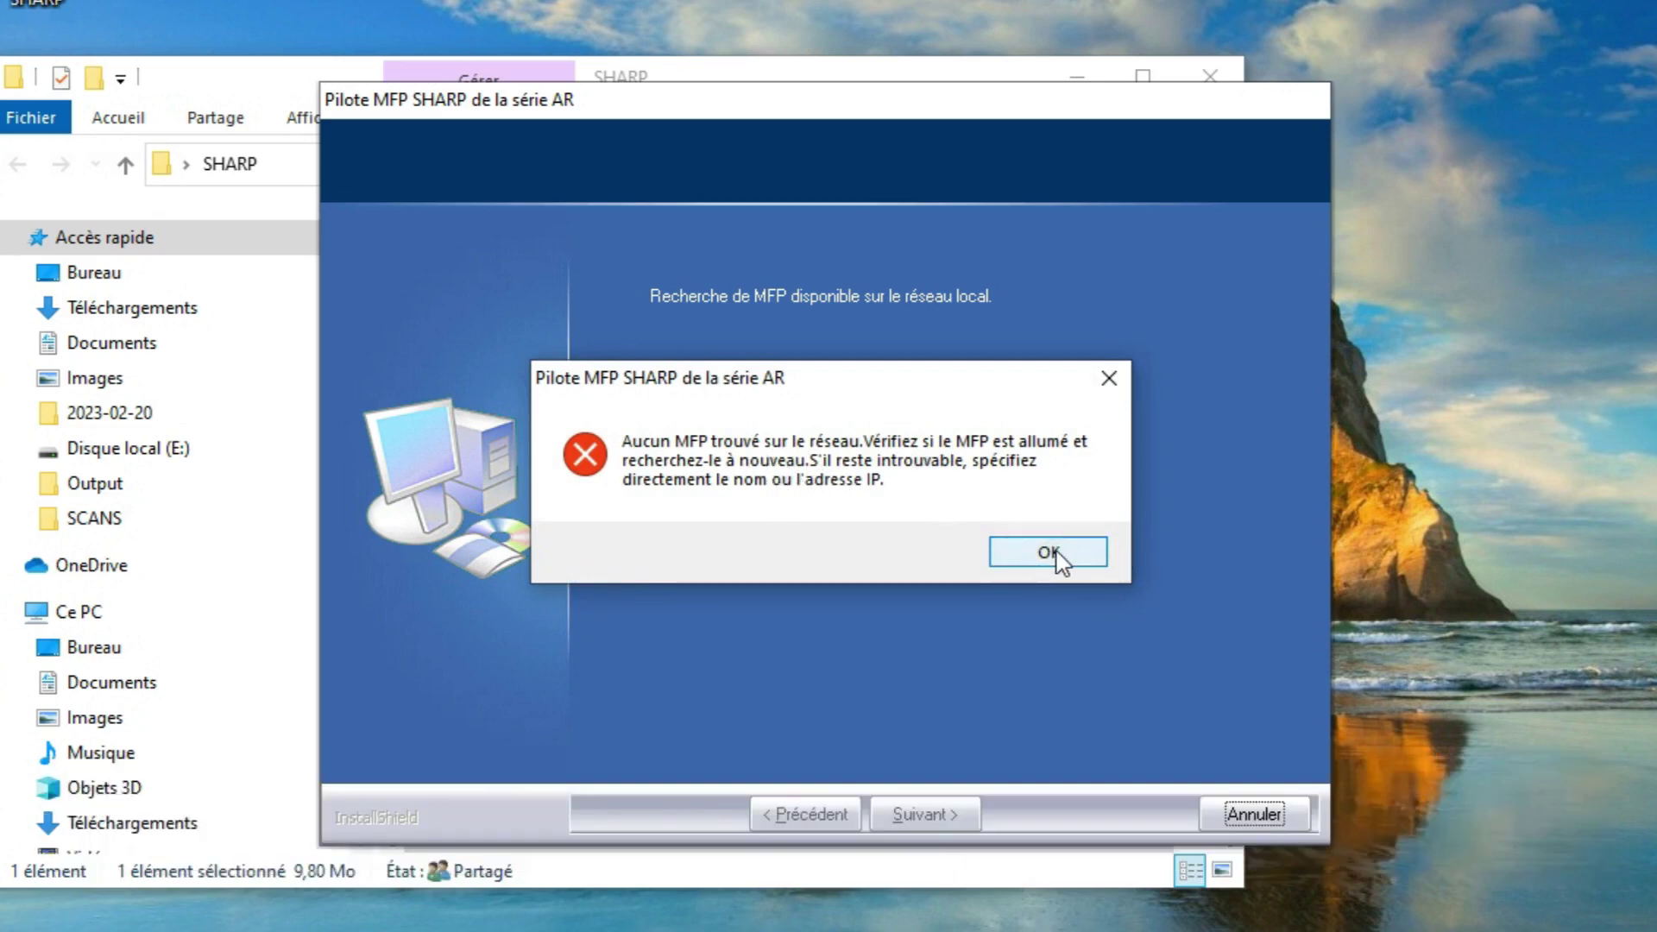
click(1048, 553)
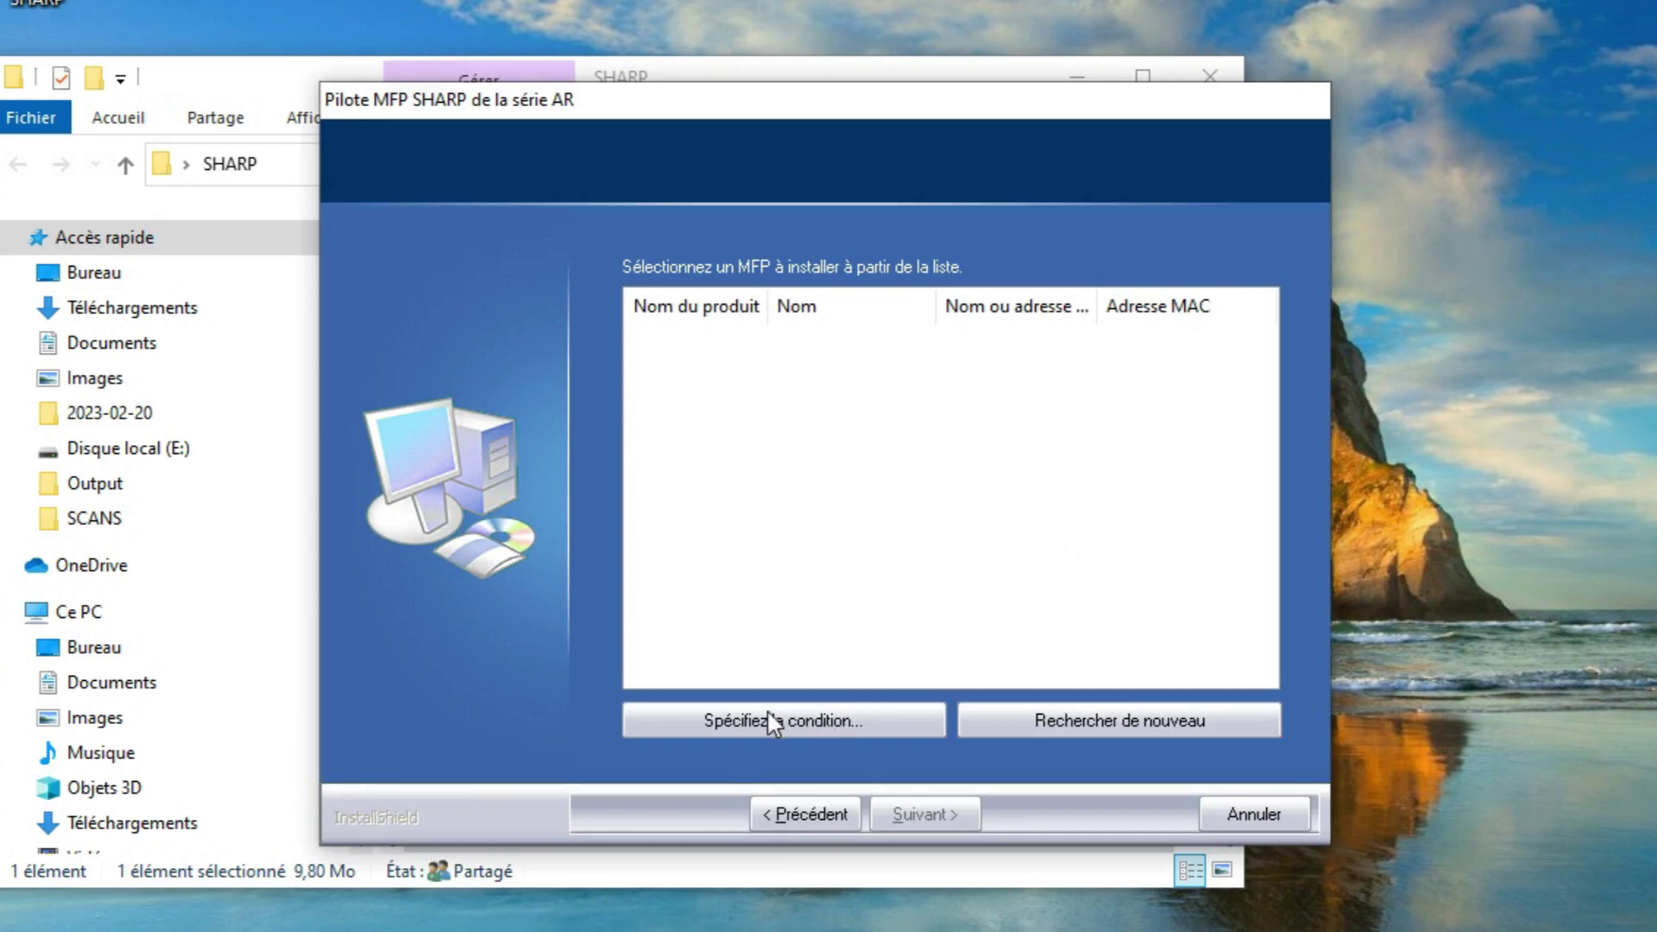
click(785, 732)
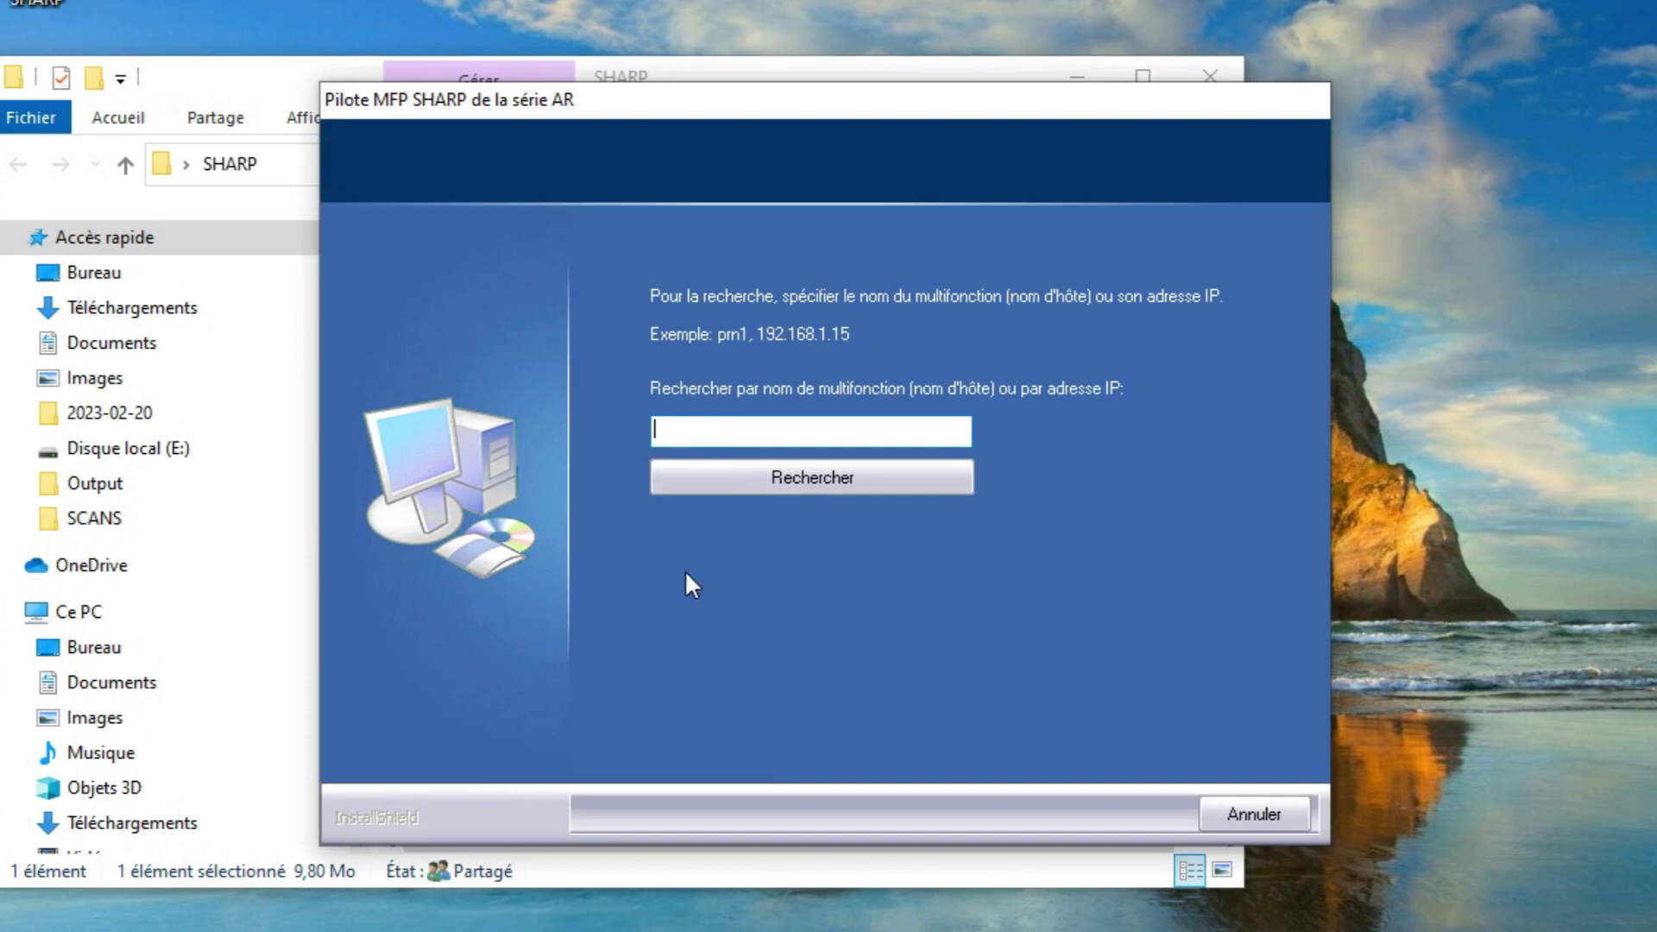
Search for the multifunction printer at IP address 192.168.1.253 and choose the SHARP AR-6020N for installation
text(192.168.1.253)
click(817, 478)
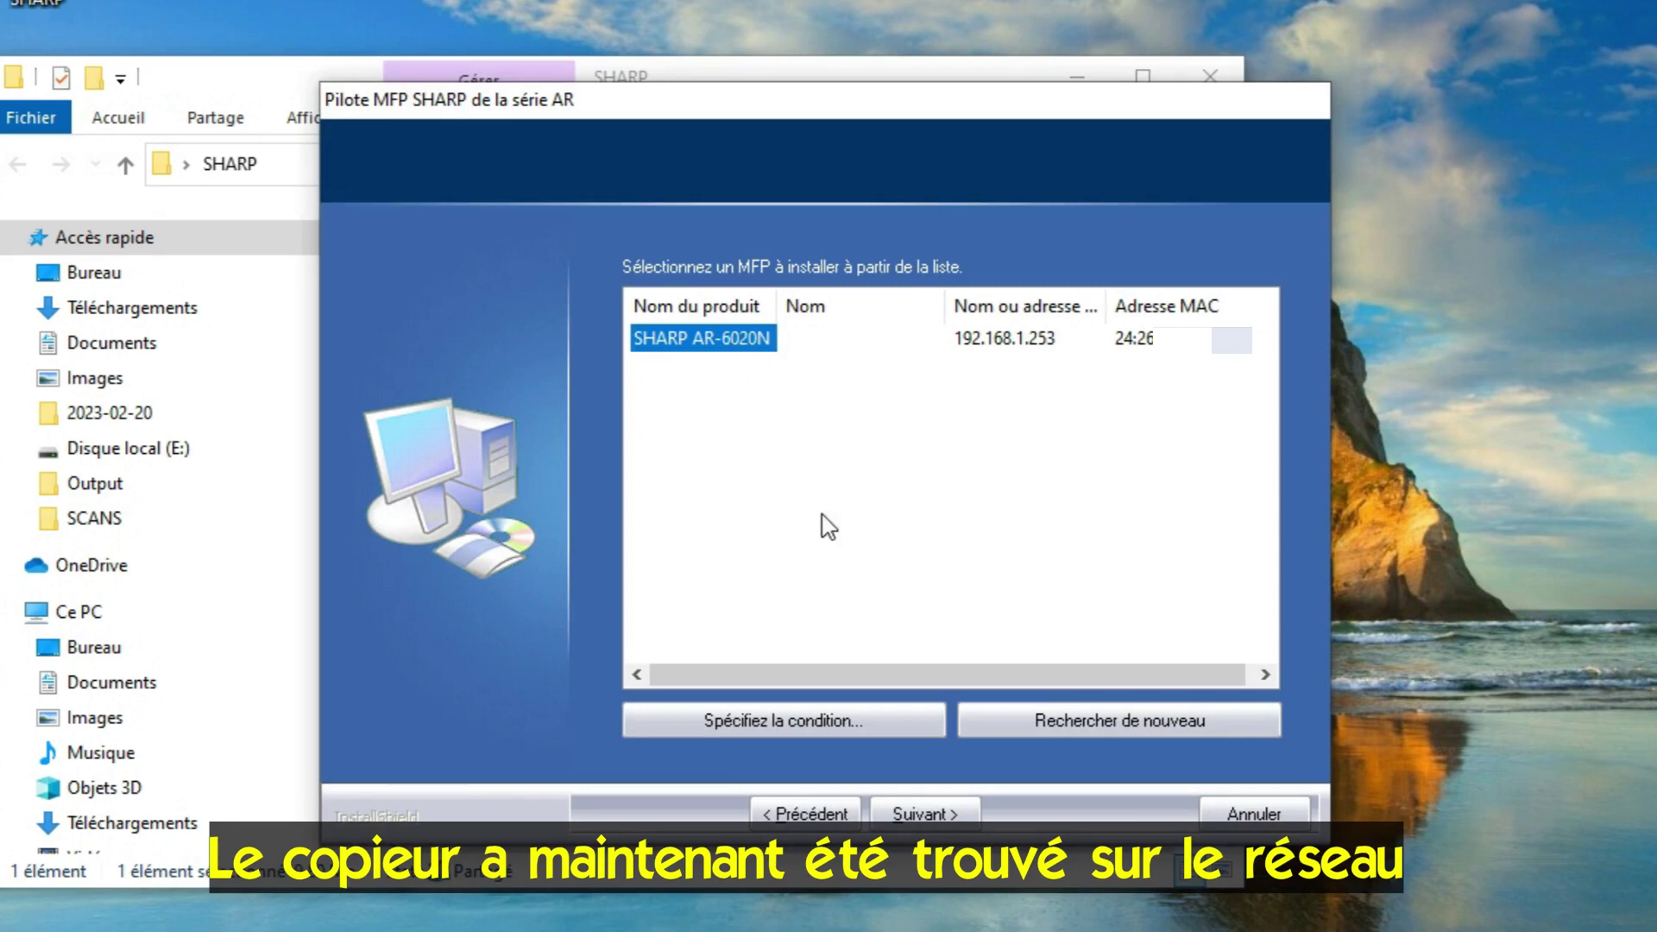
click(939, 815)
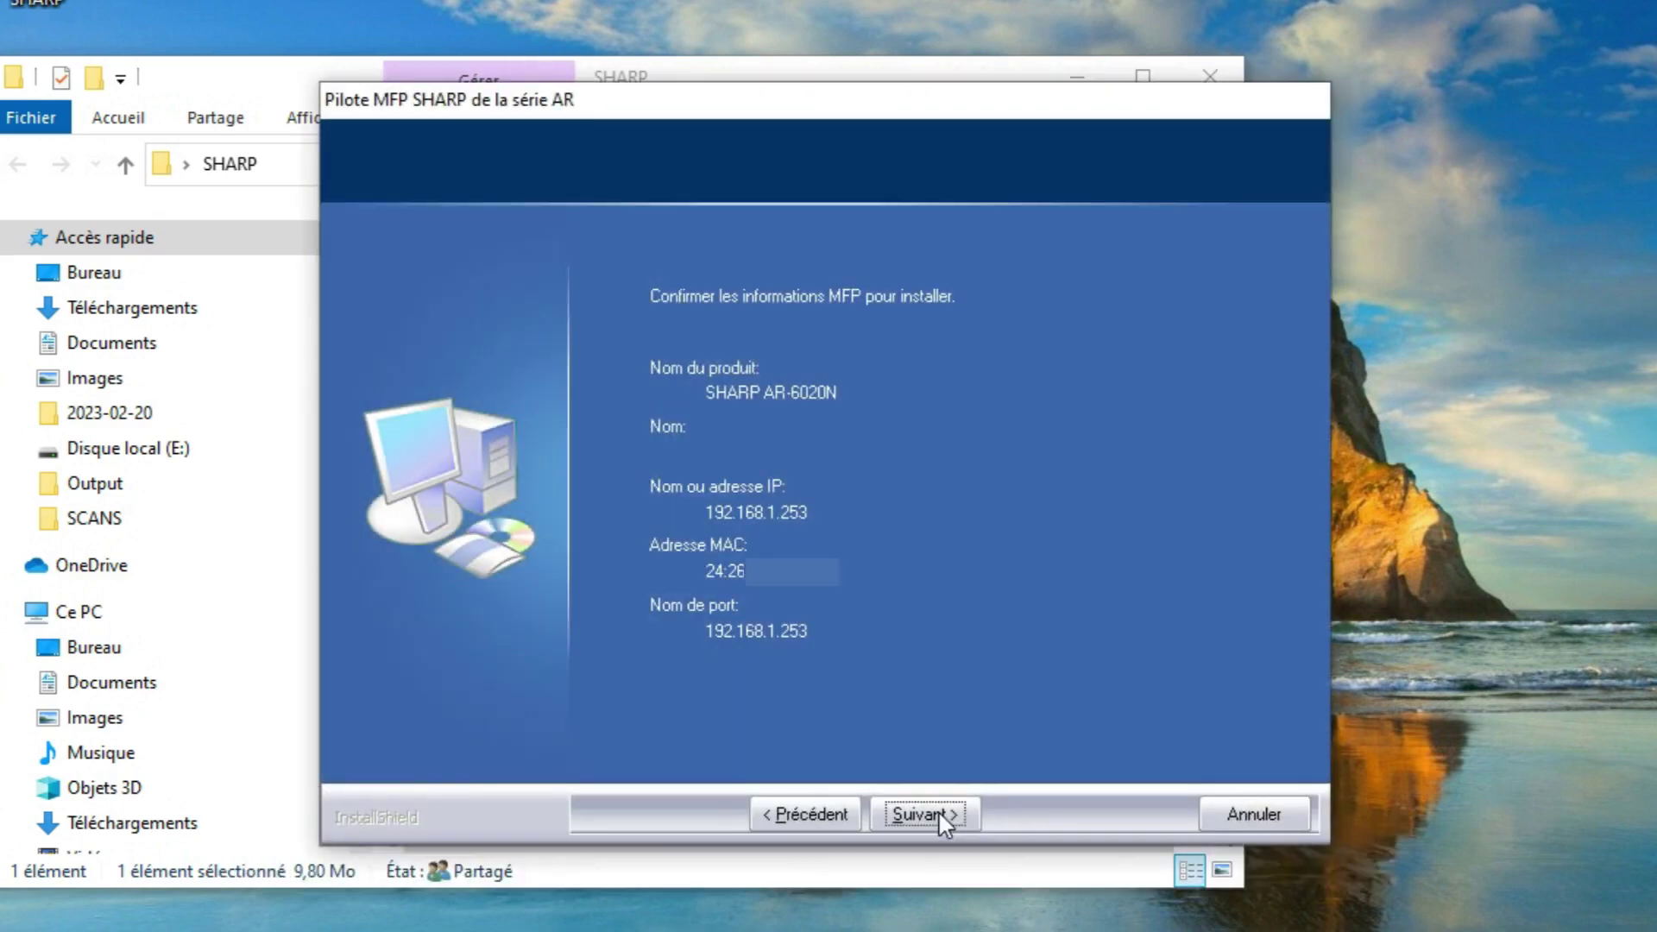
Accept the MFP information and install the driver, keeping Oui for use as the default Windows printer
click(932, 818)
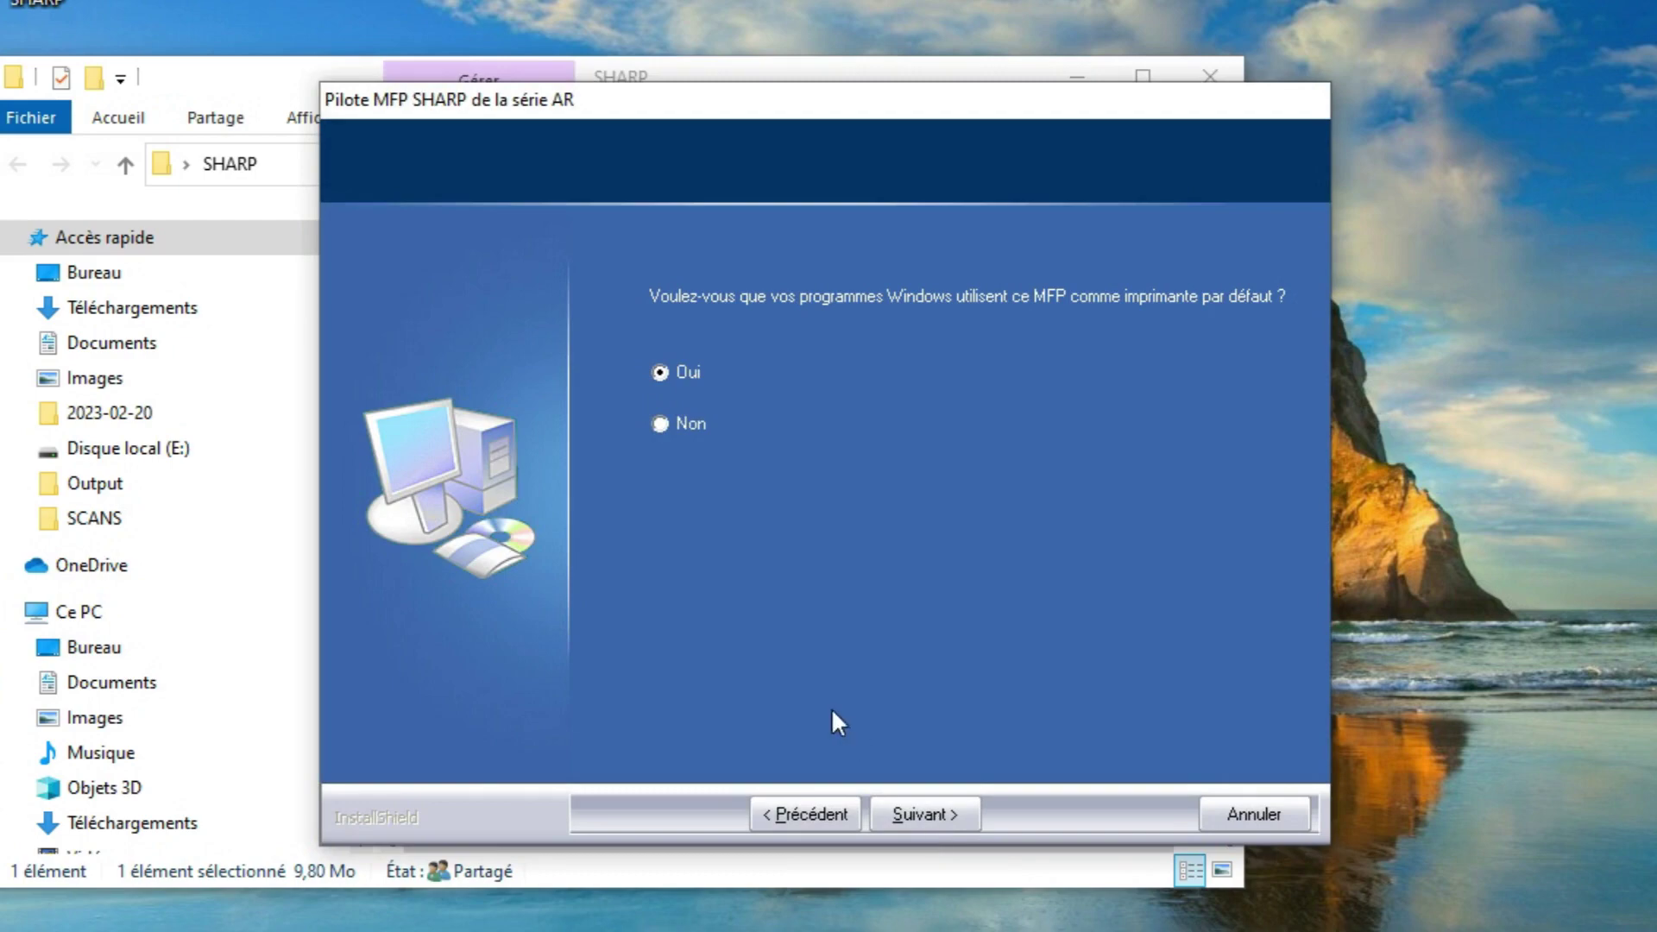
click(924, 813)
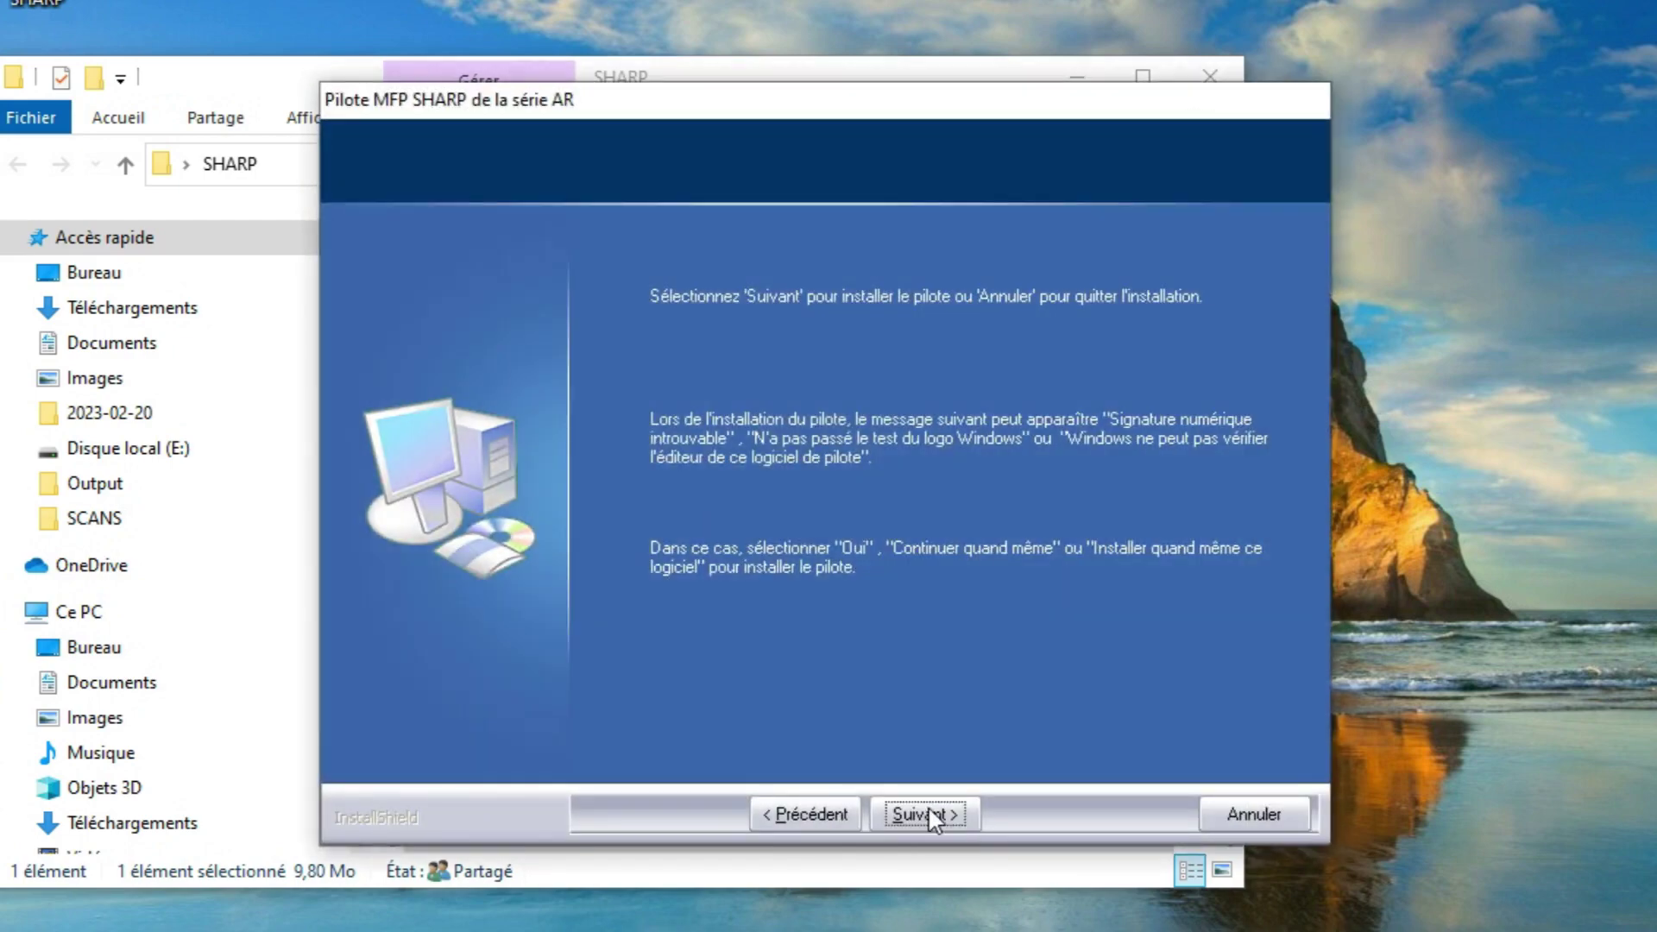
click(929, 815)
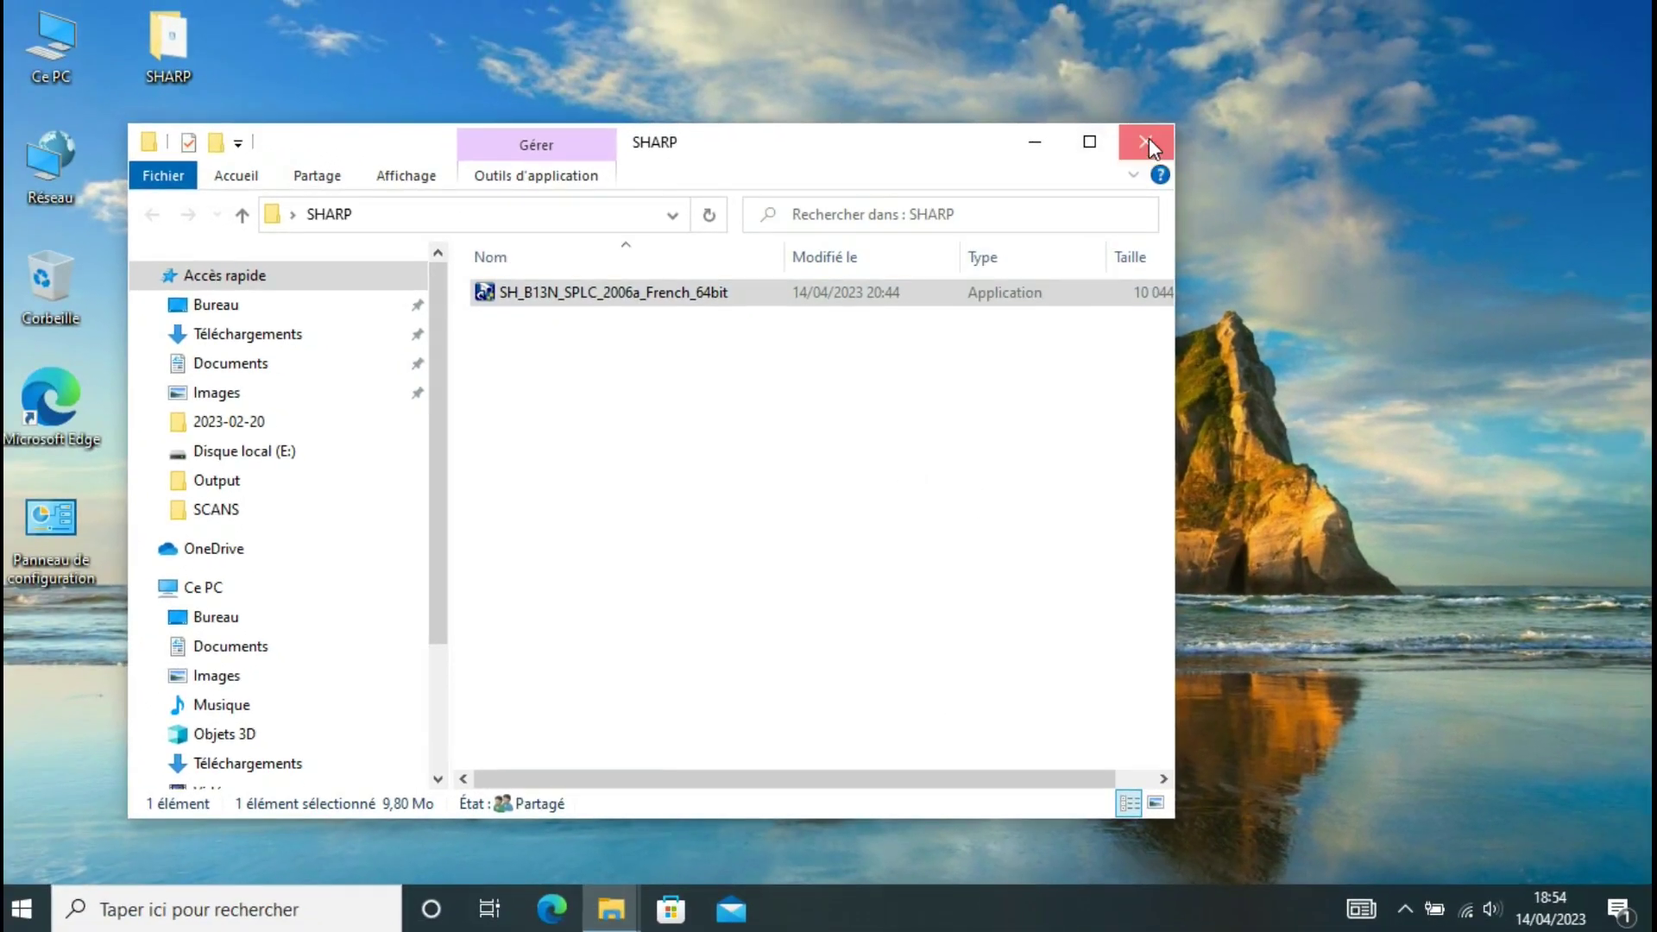
Close the SHARP folder and open Périphériques et imprimantes from the Panneau de configuration
click(1147, 143)
click(236, 919)
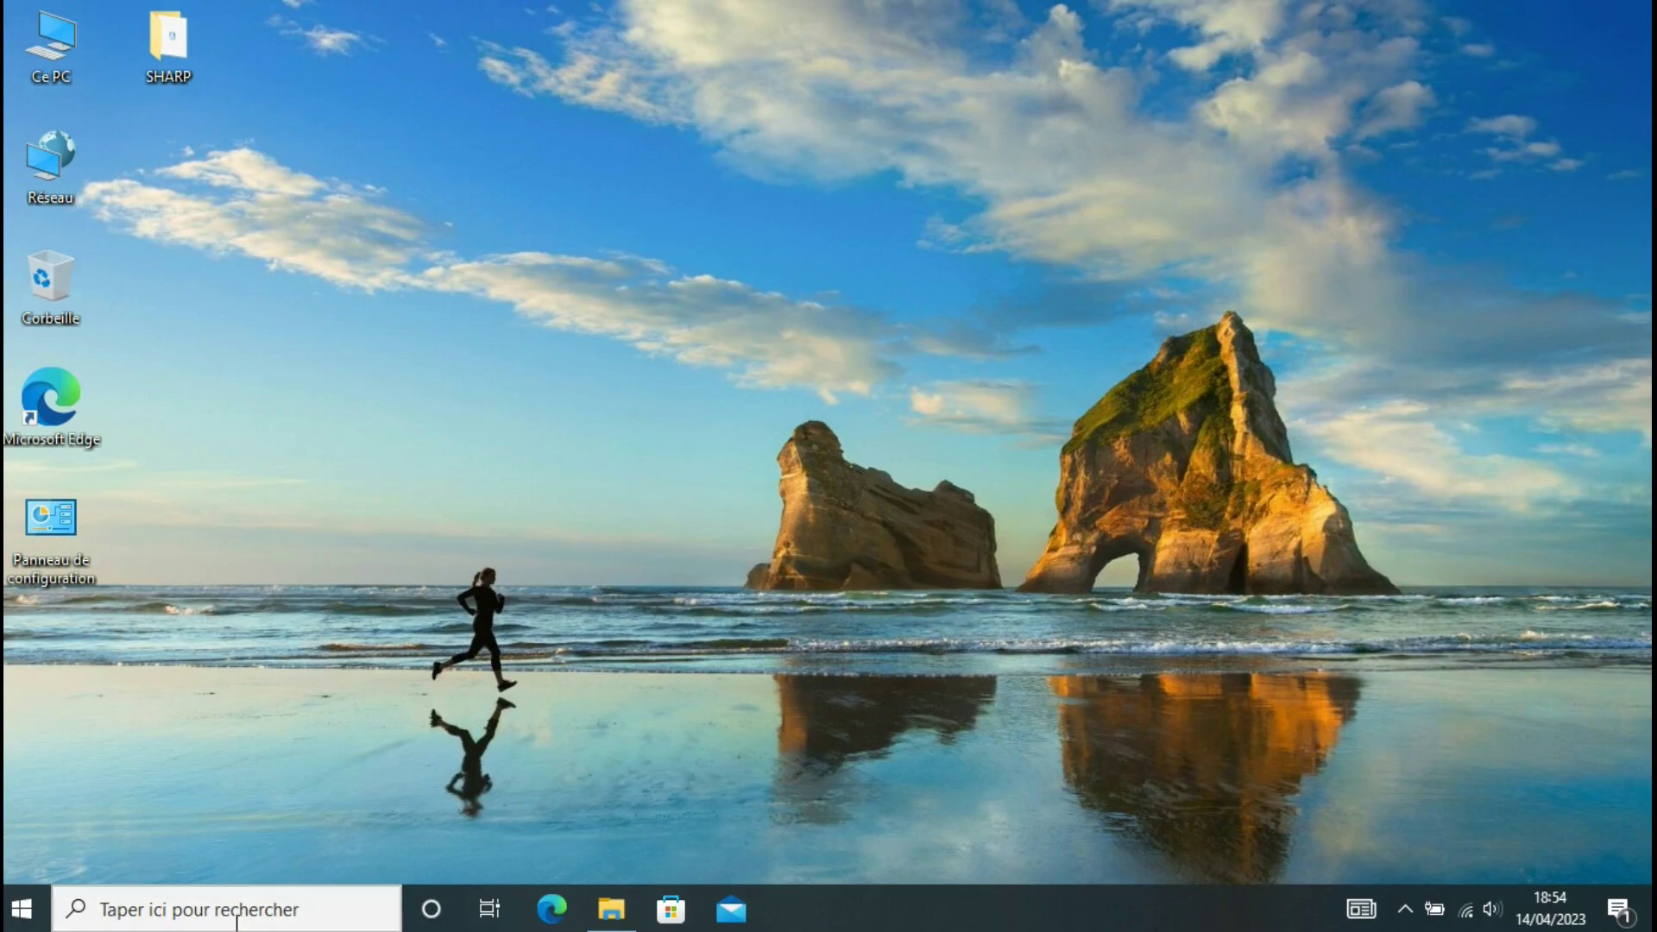
text(pann)
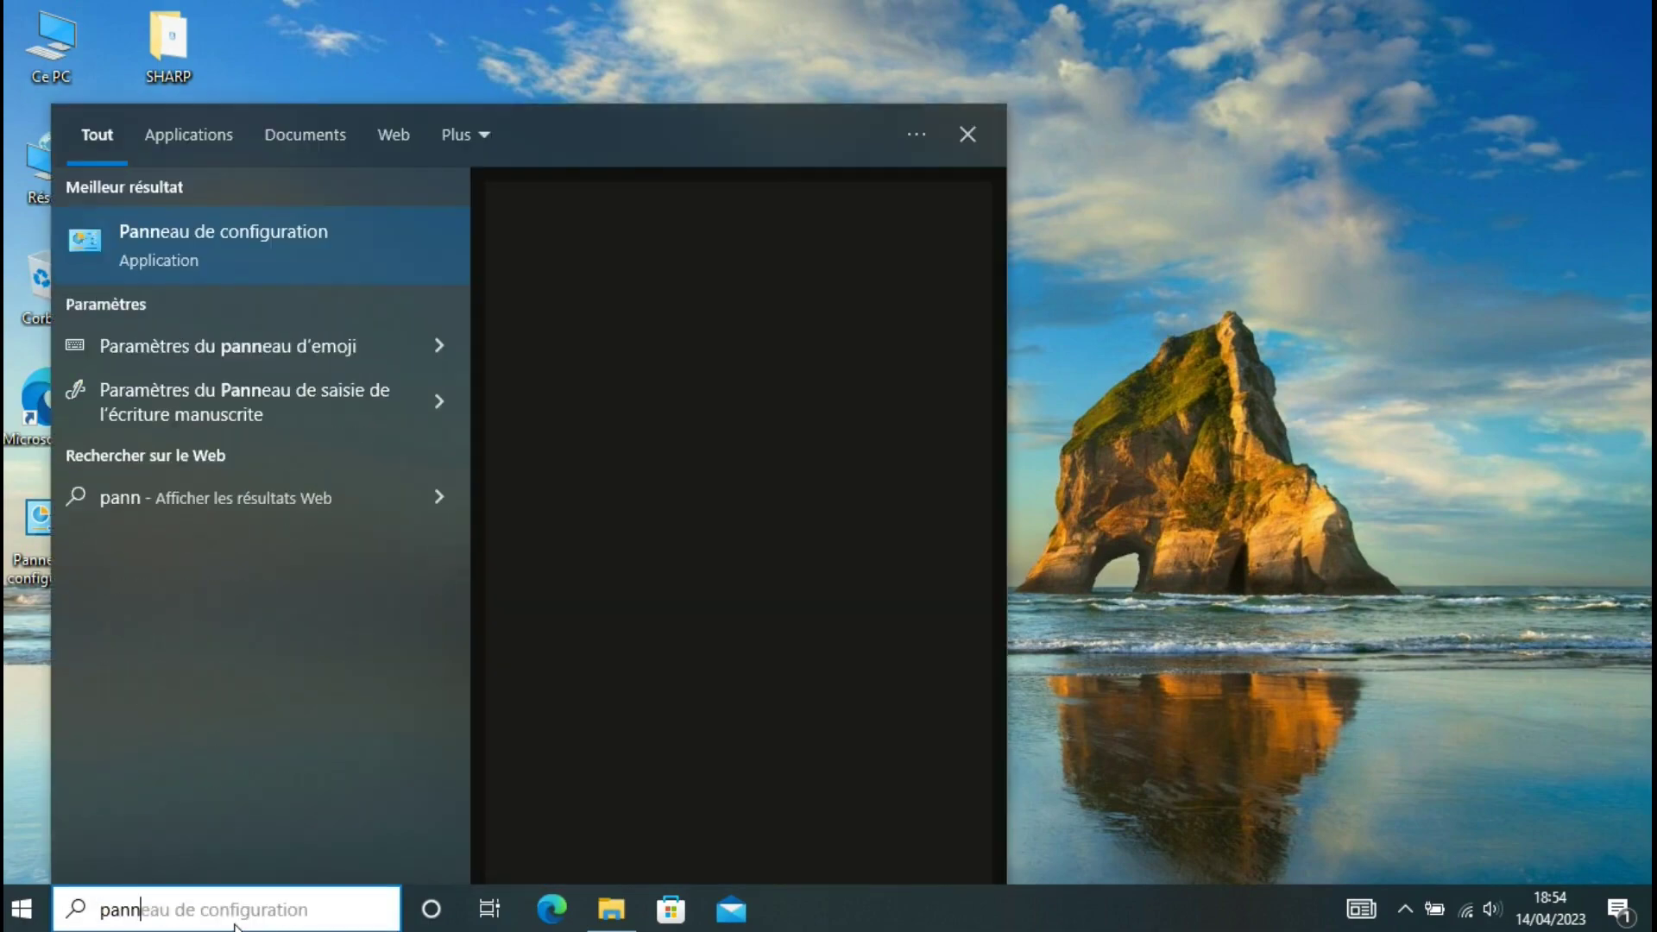
click(278, 236)
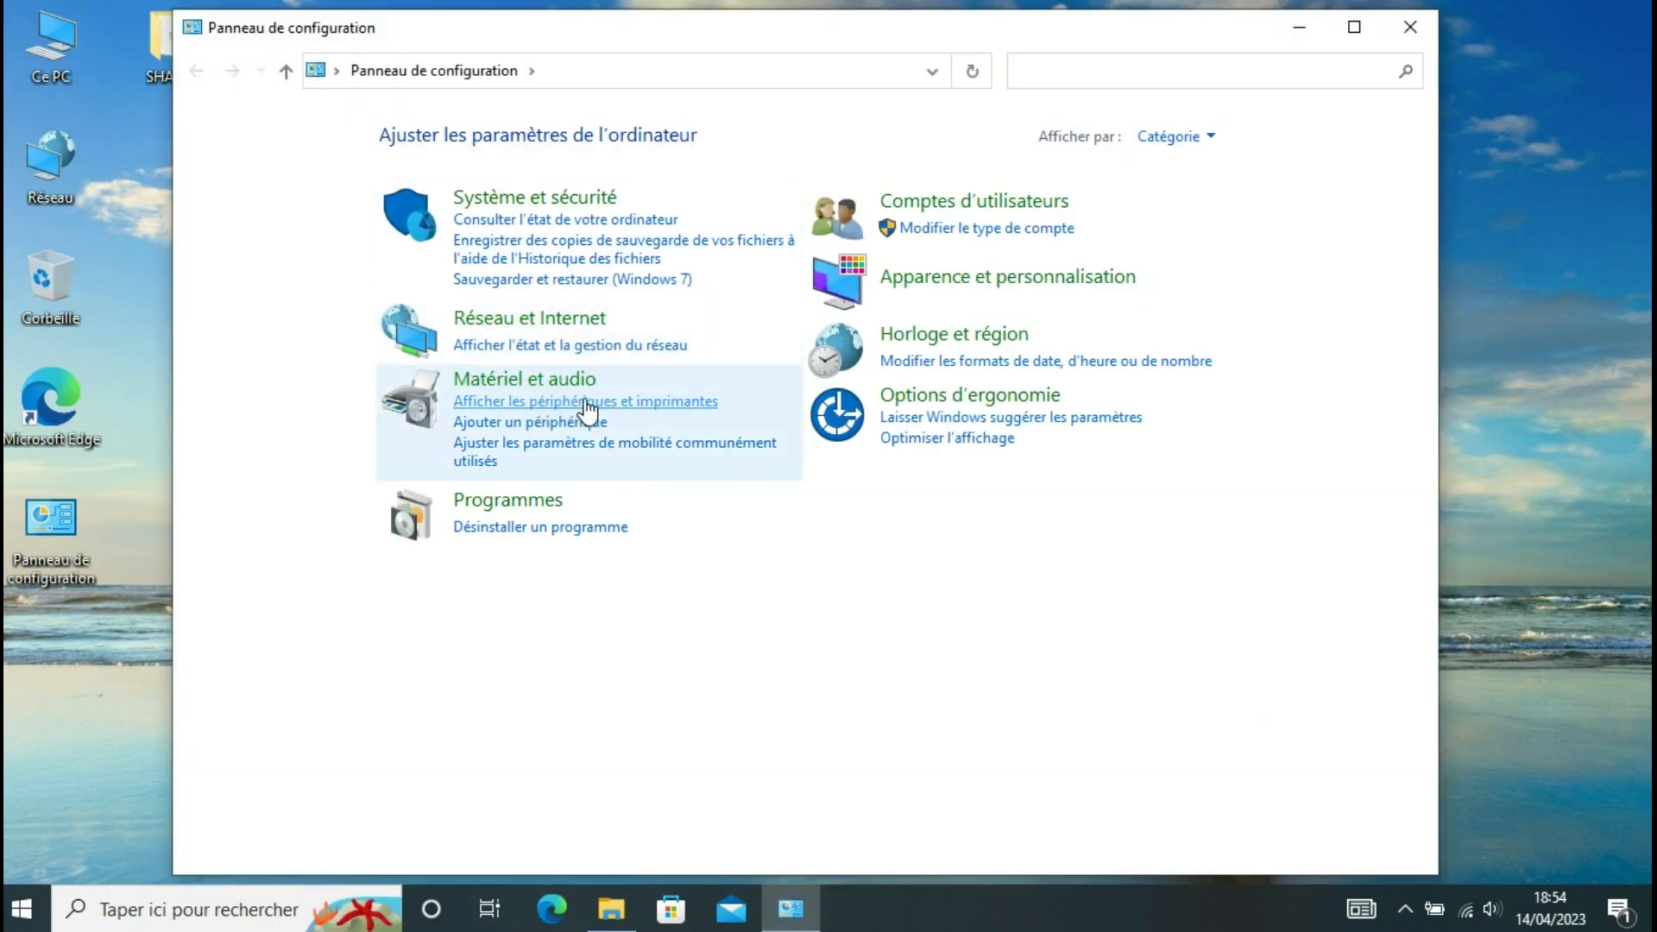
click(585, 401)
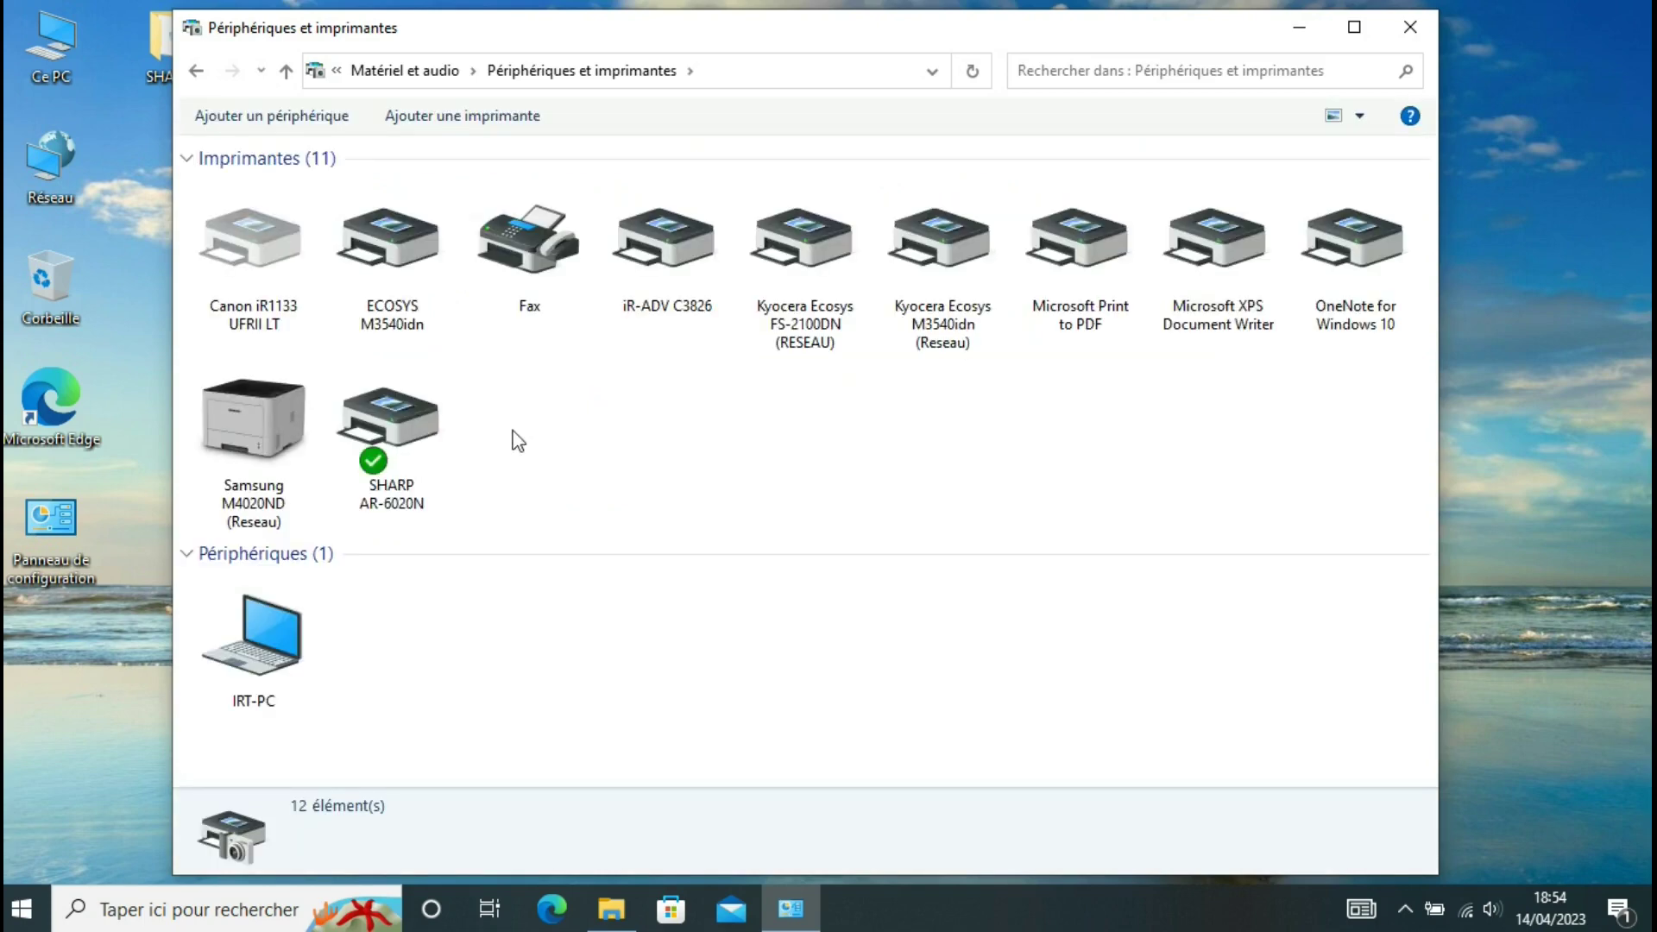
Set the SHARP AR-6020N's document style to Recto in its printing preferences and print a test page
click(407, 445)
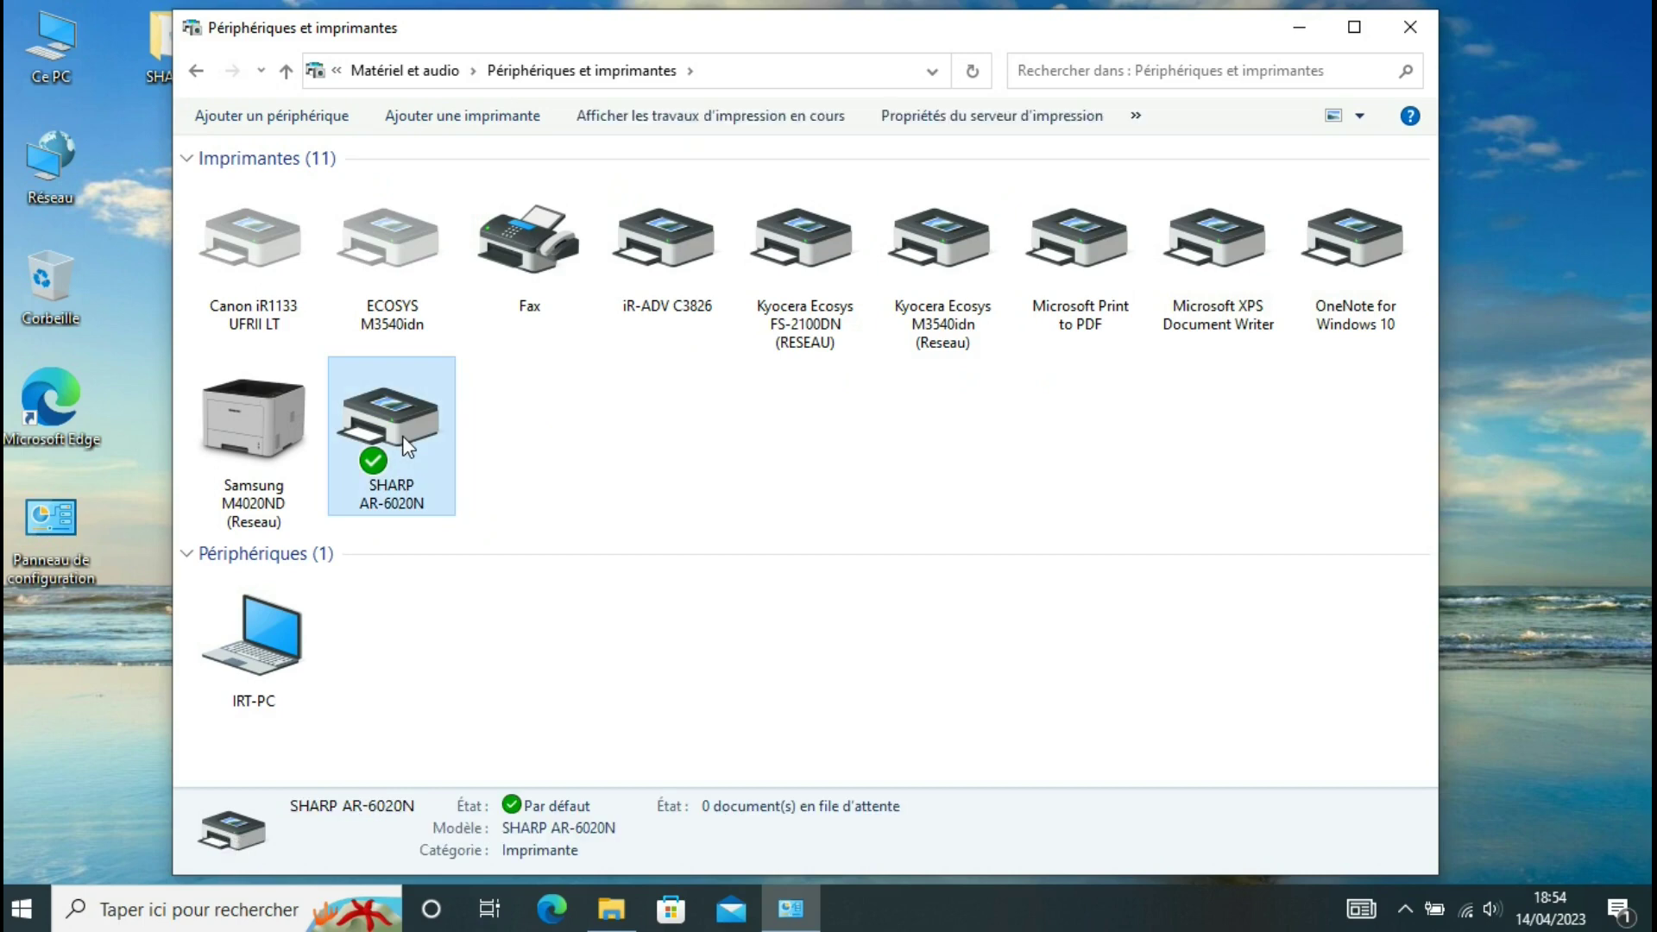
right_click(403, 437)
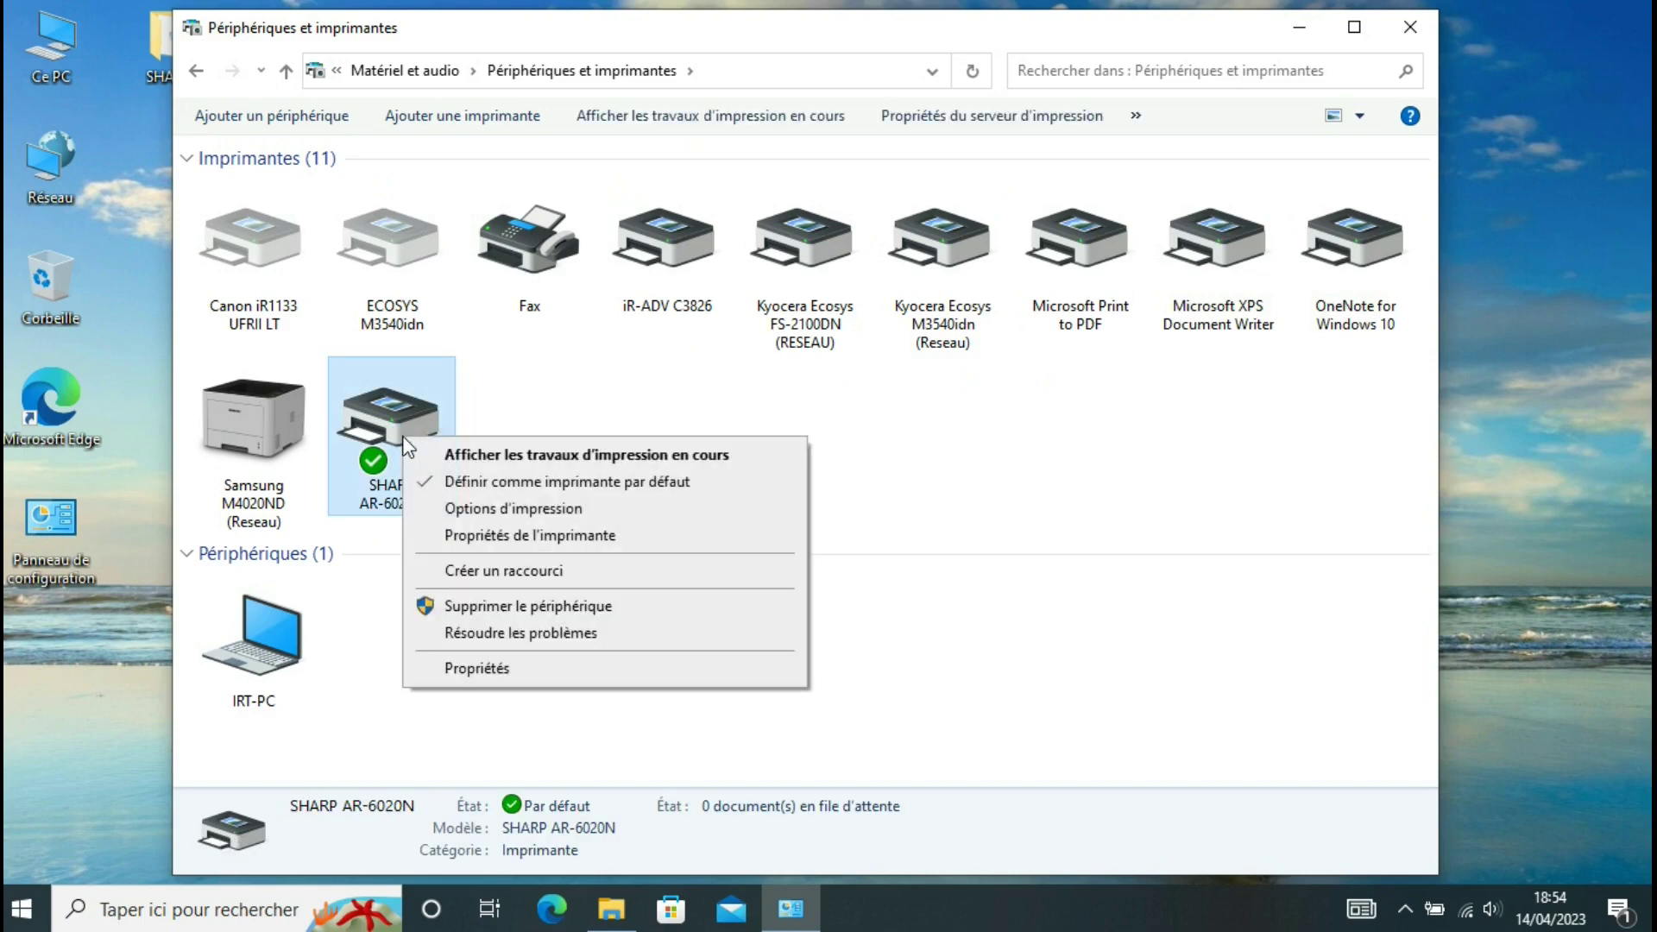
click(516, 540)
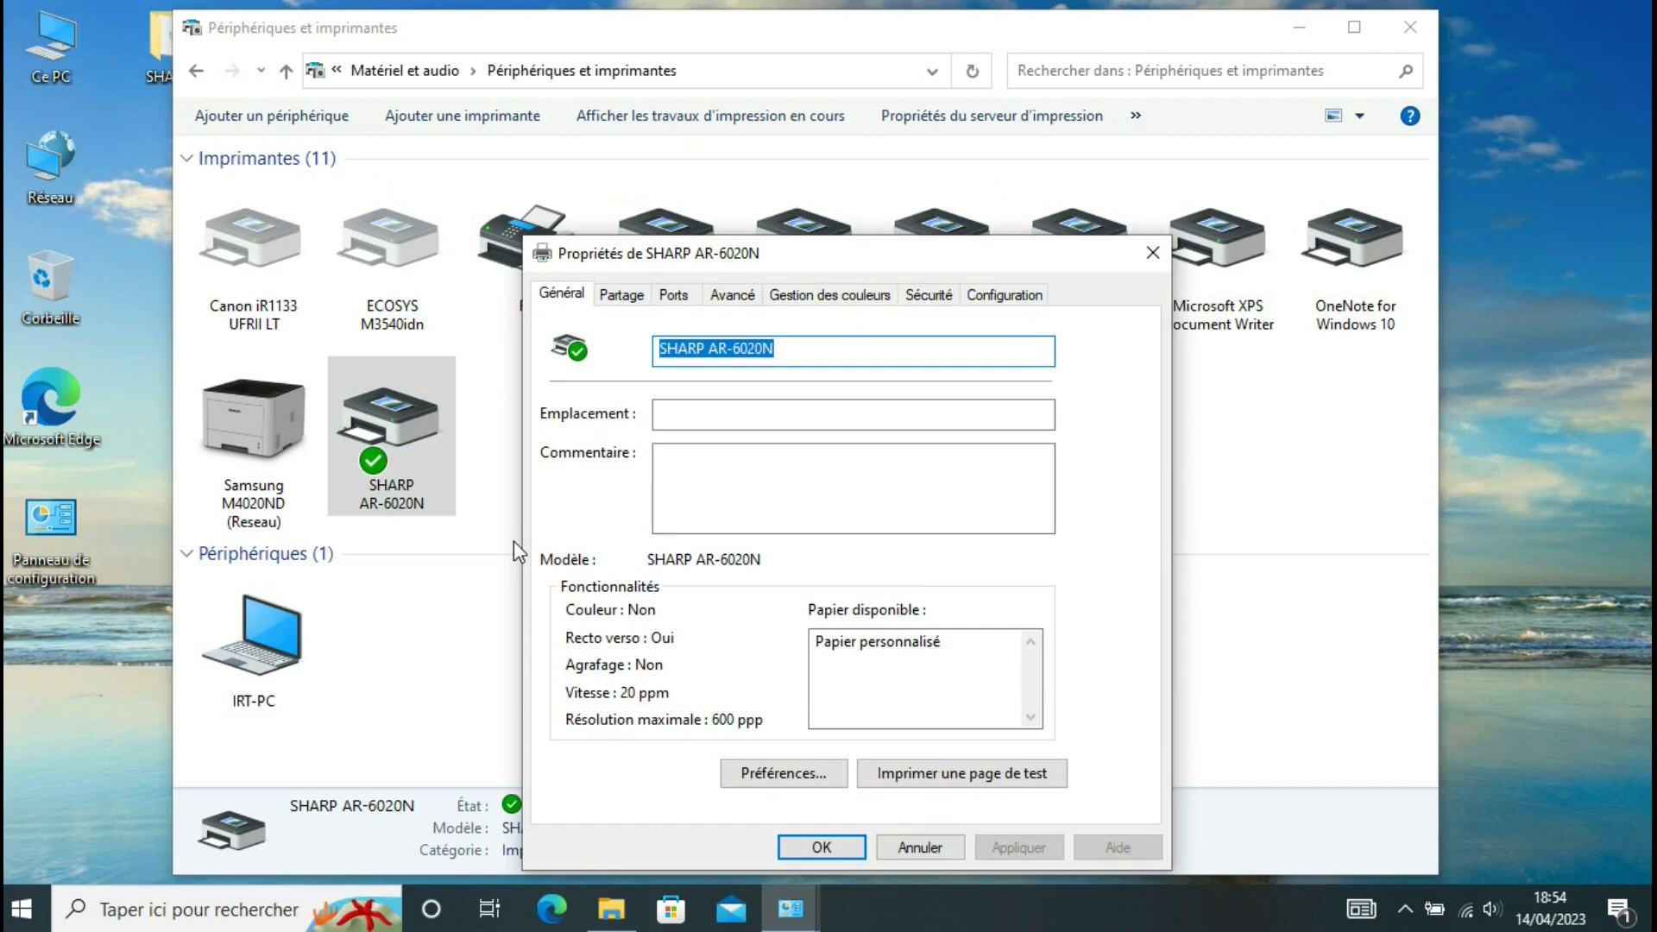
click(801, 784)
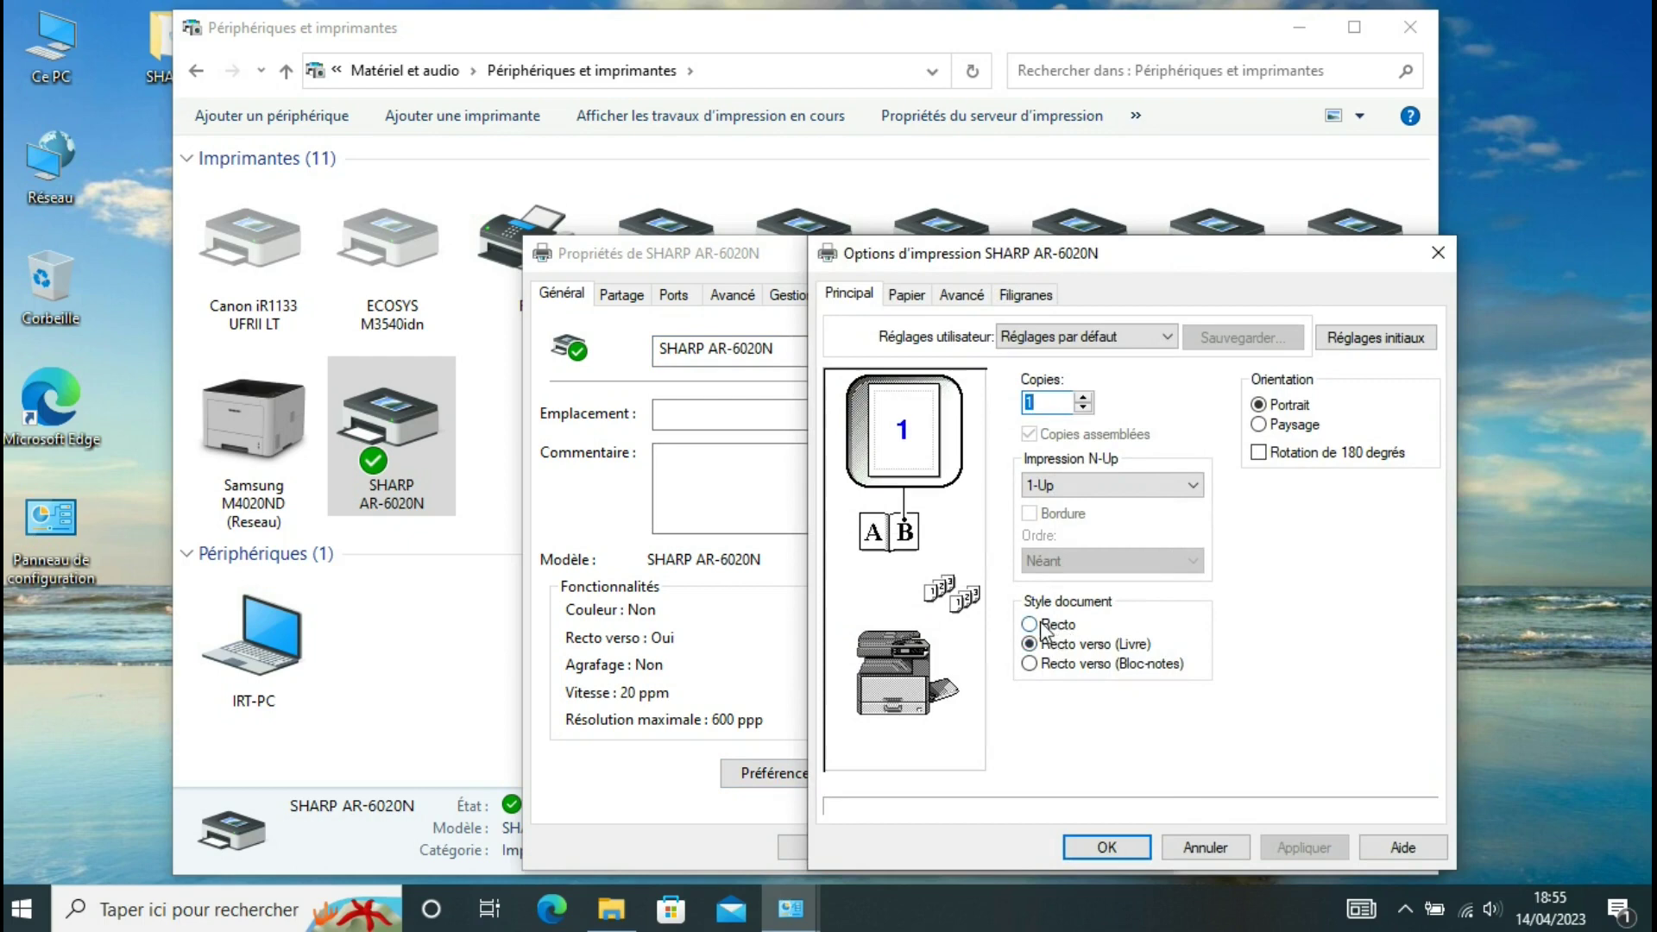
click(1030, 624)
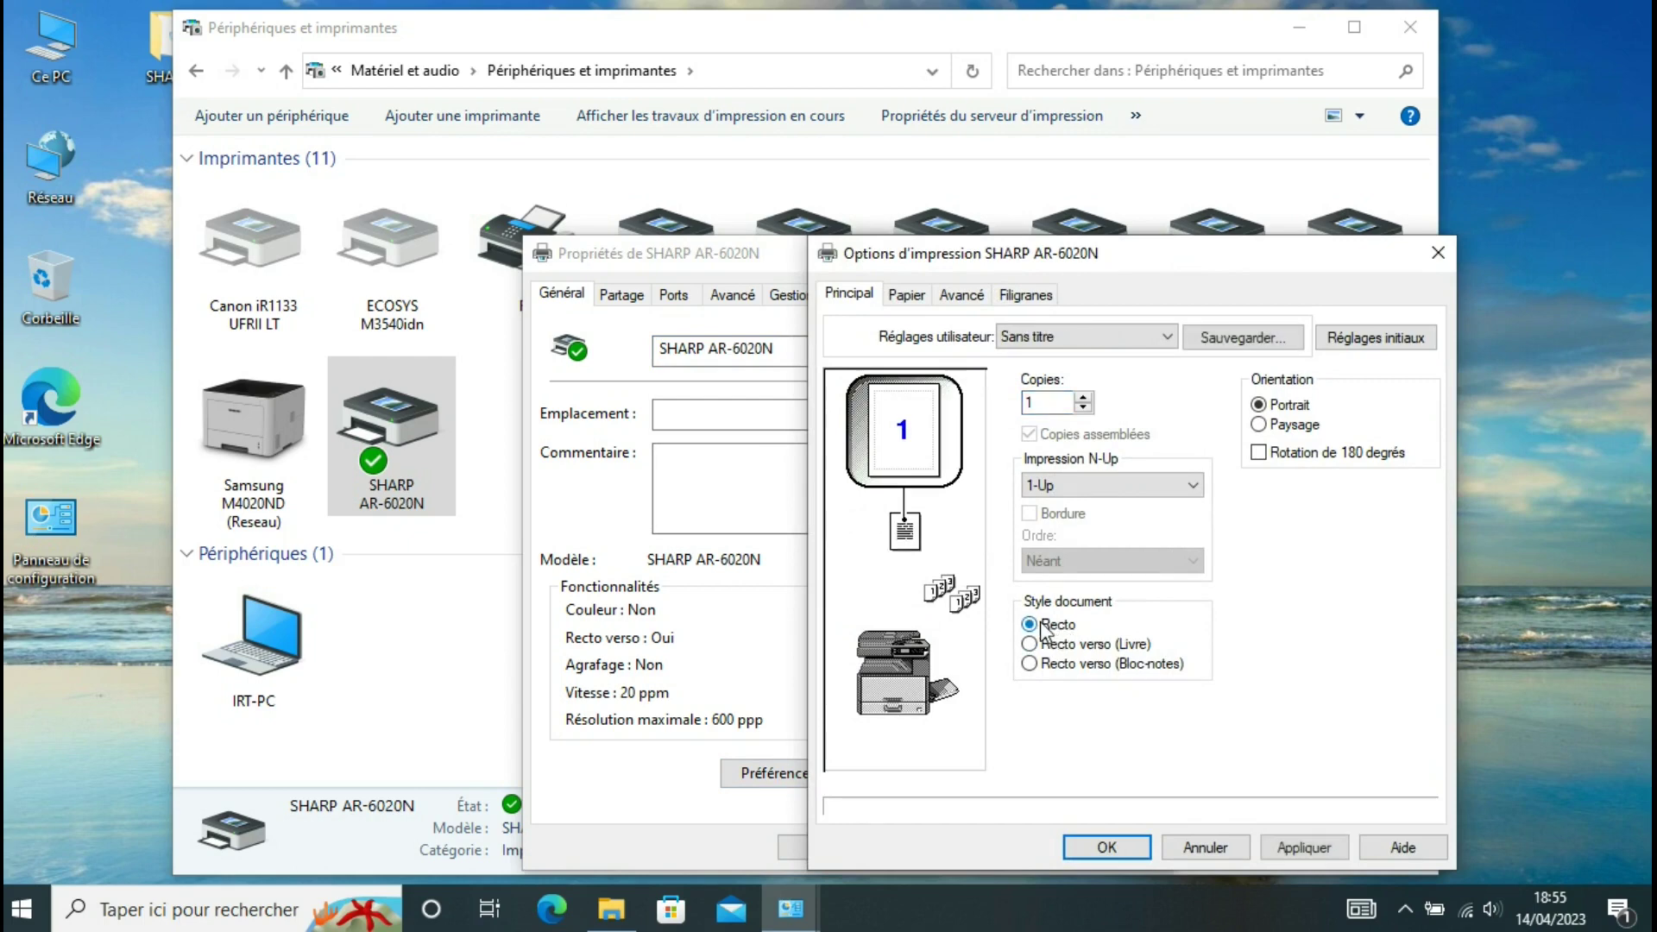
click(1107, 848)
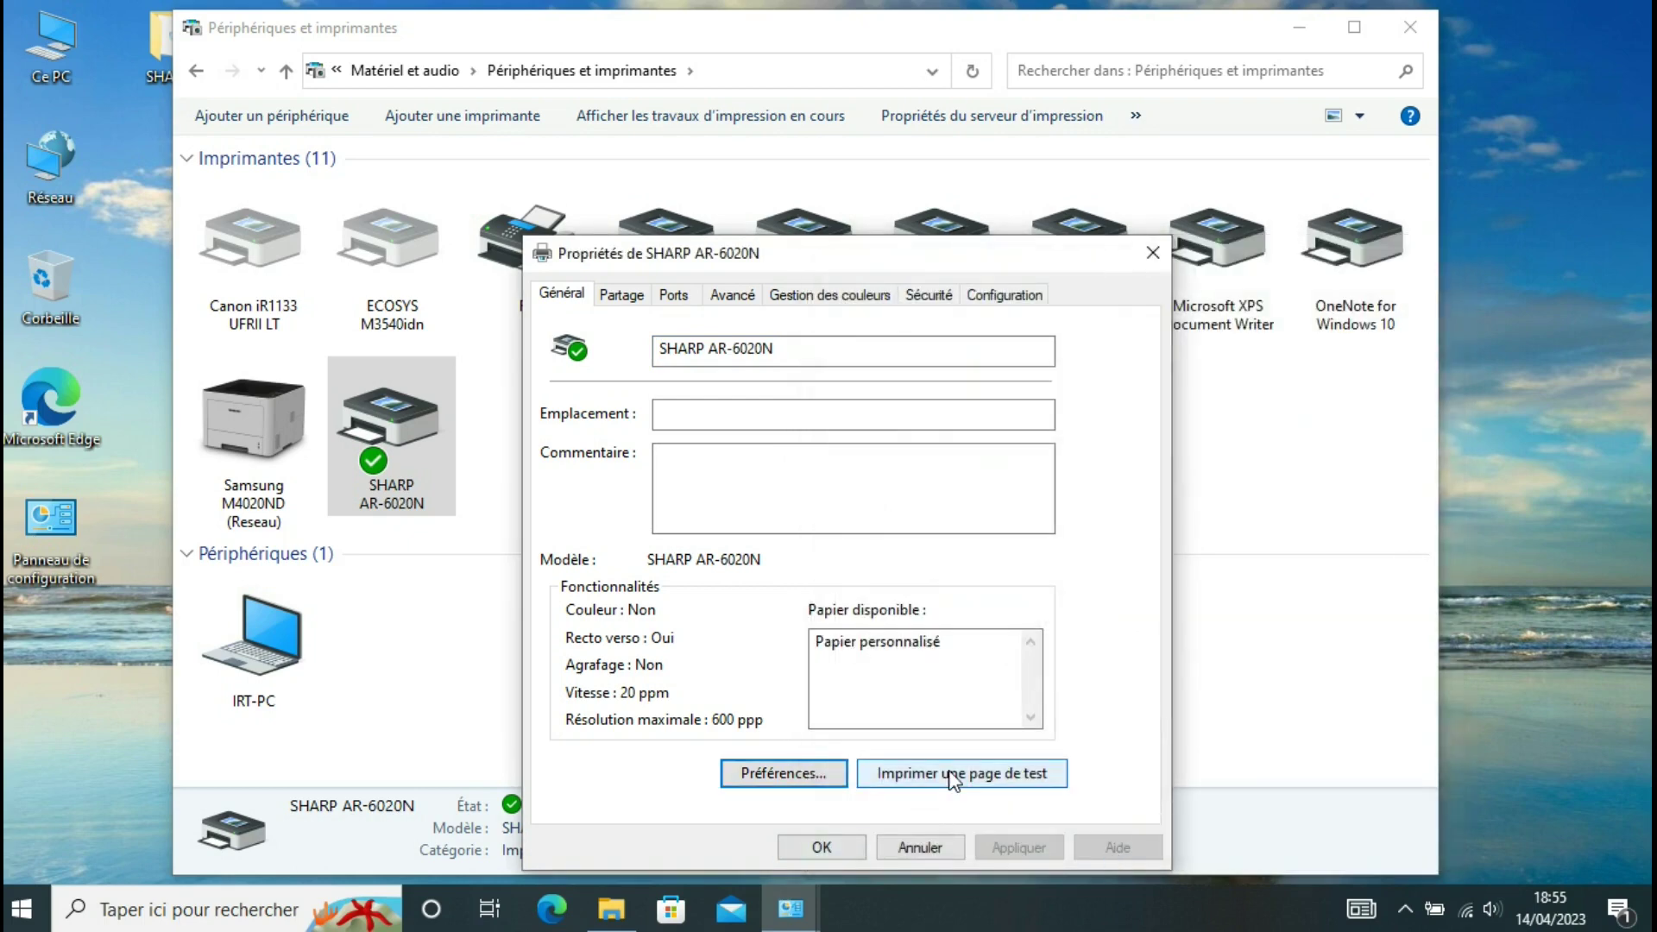
click(976, 781)
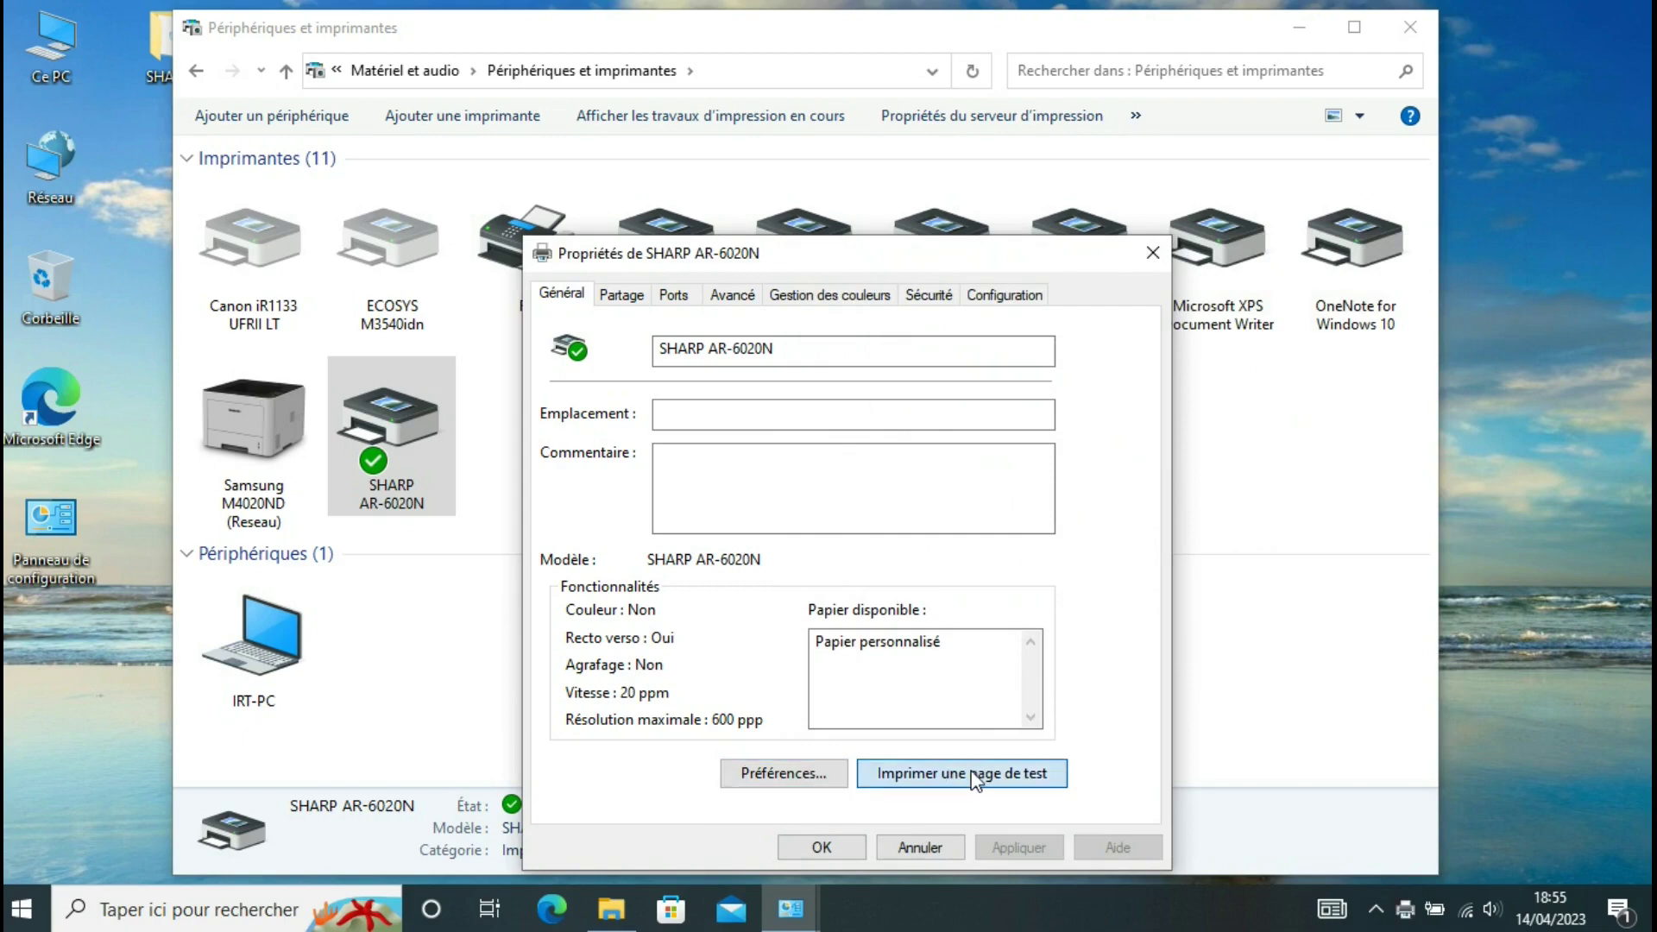